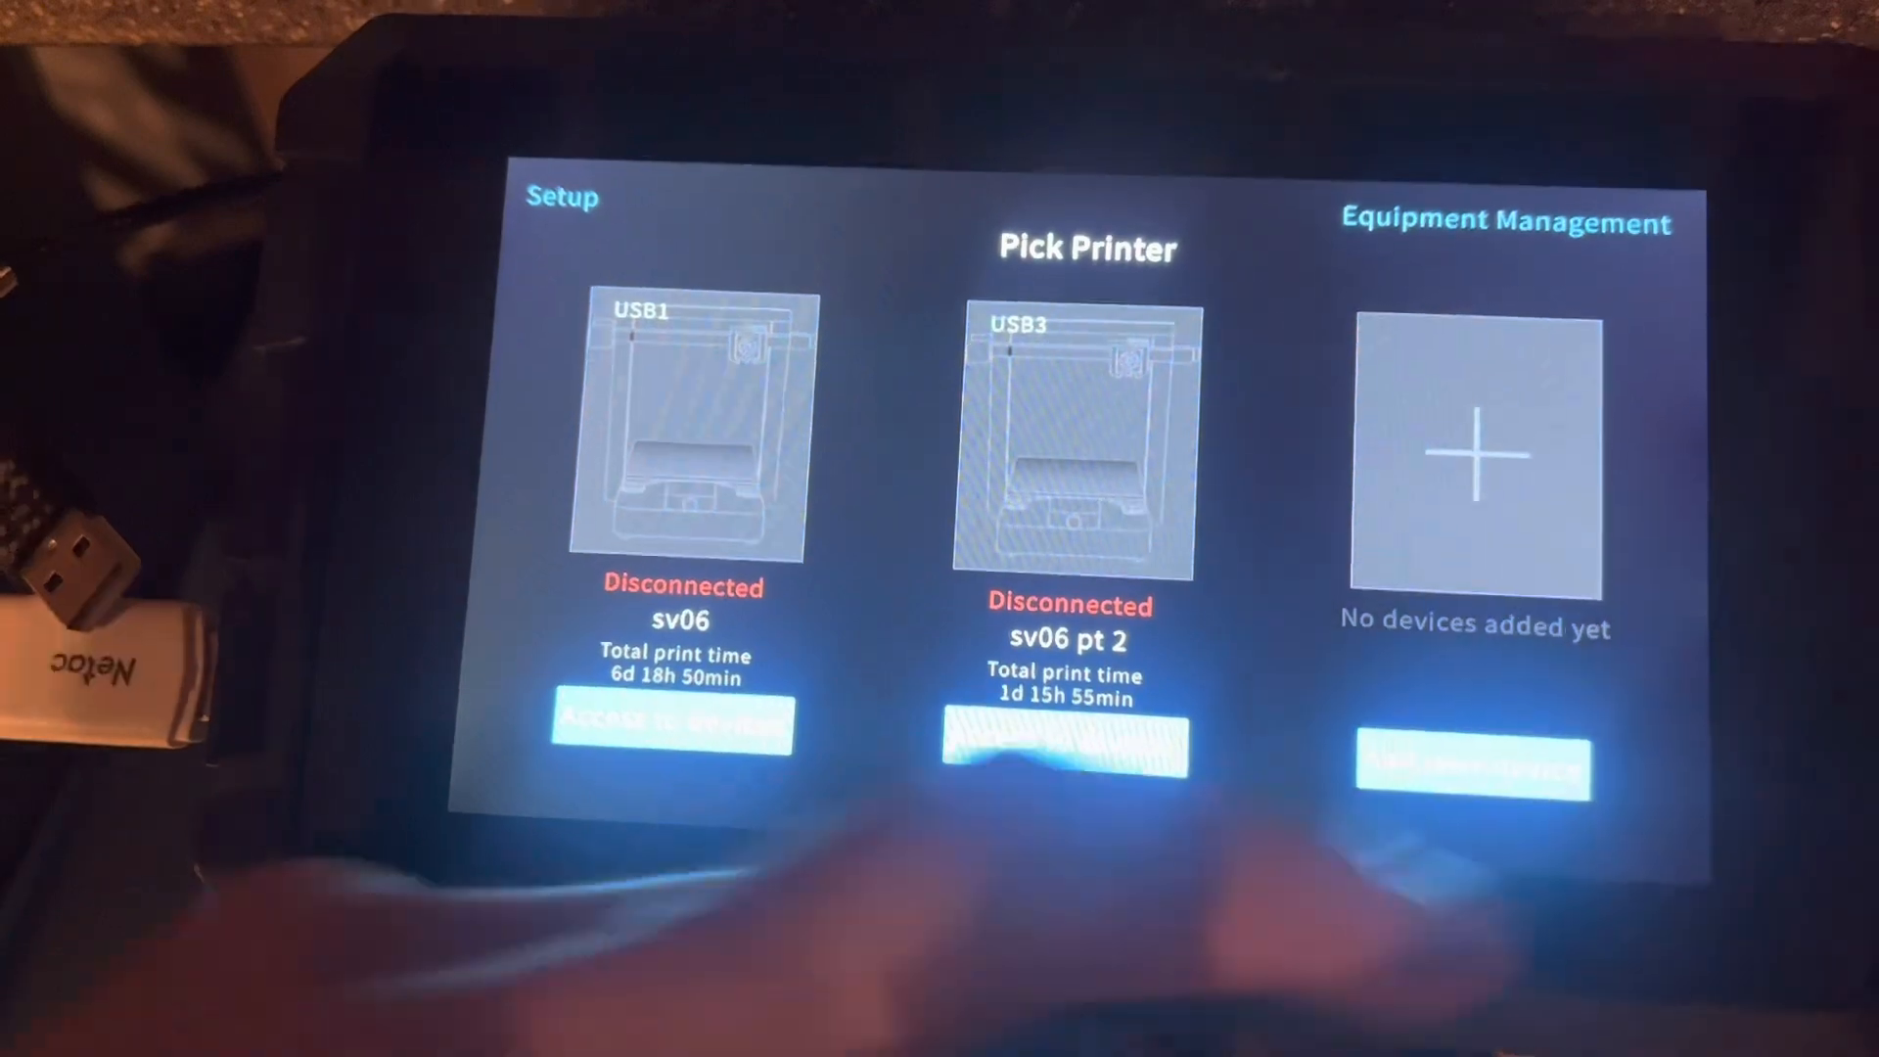
Step: Add a new device on USB 4 with the printer model set to Other models
{"action": "left_click", "coordinate": [1475, 762]}
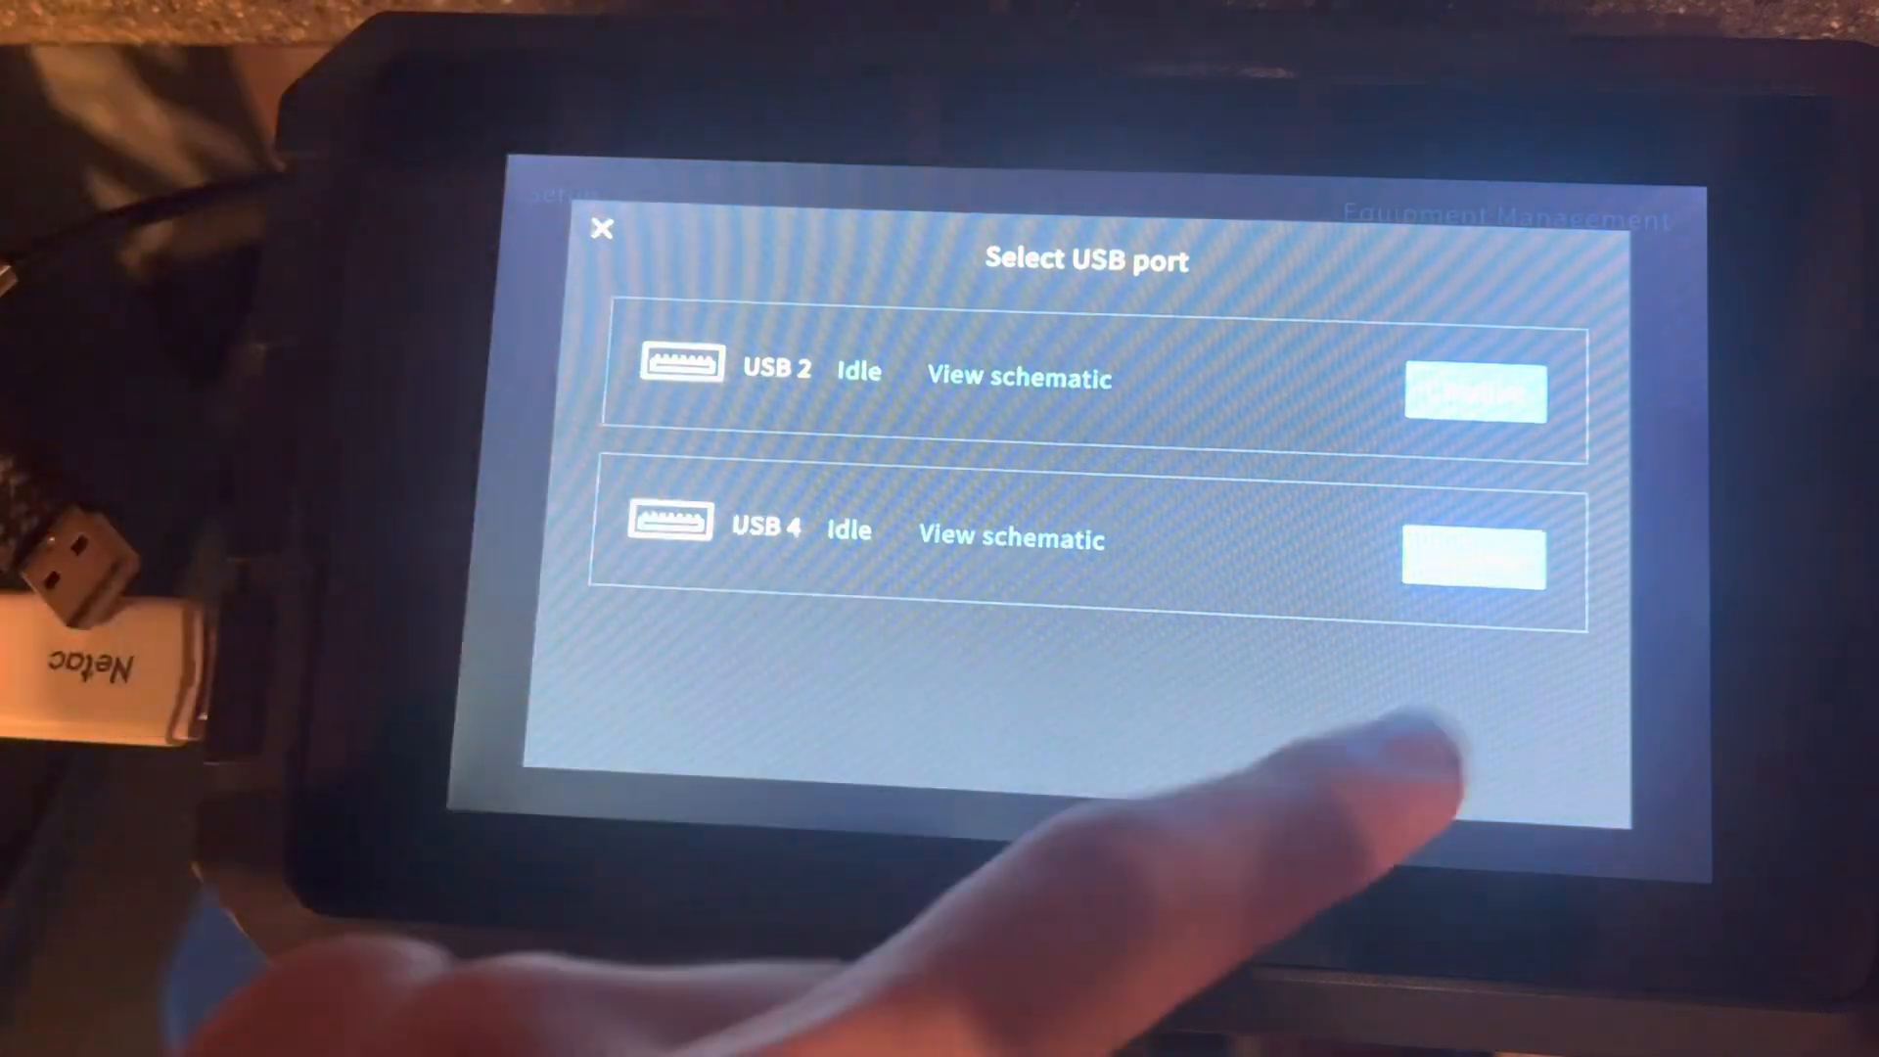
{"action": "left_click", "coordinate": [1476, 551]}
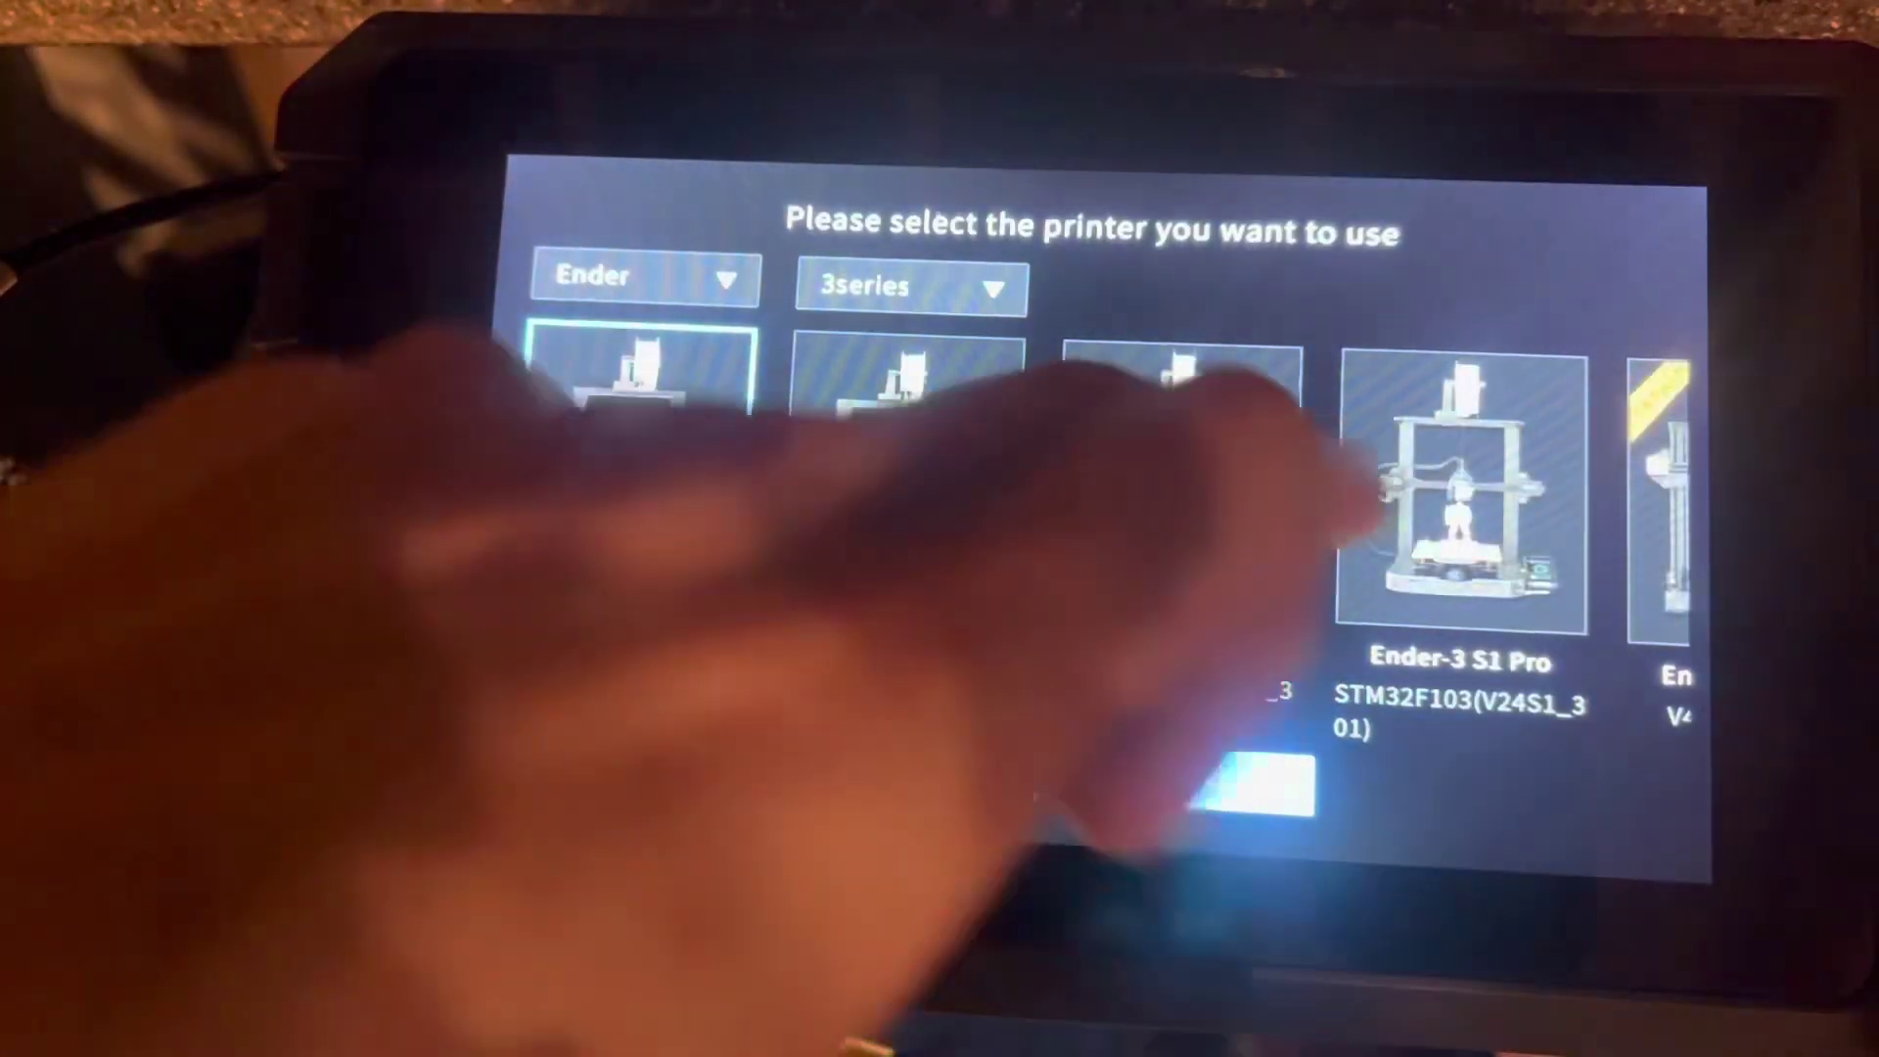
{"action": "mouse_move", "coordinate": [1468, 485]}
{"action": "left_mouse_down"}
{"action": "mouse_move", "coordinate": [588, 484]}
{"action": "mouse_move", "coordinate": [734, 484]}
{"action": "left_mouse_up"}
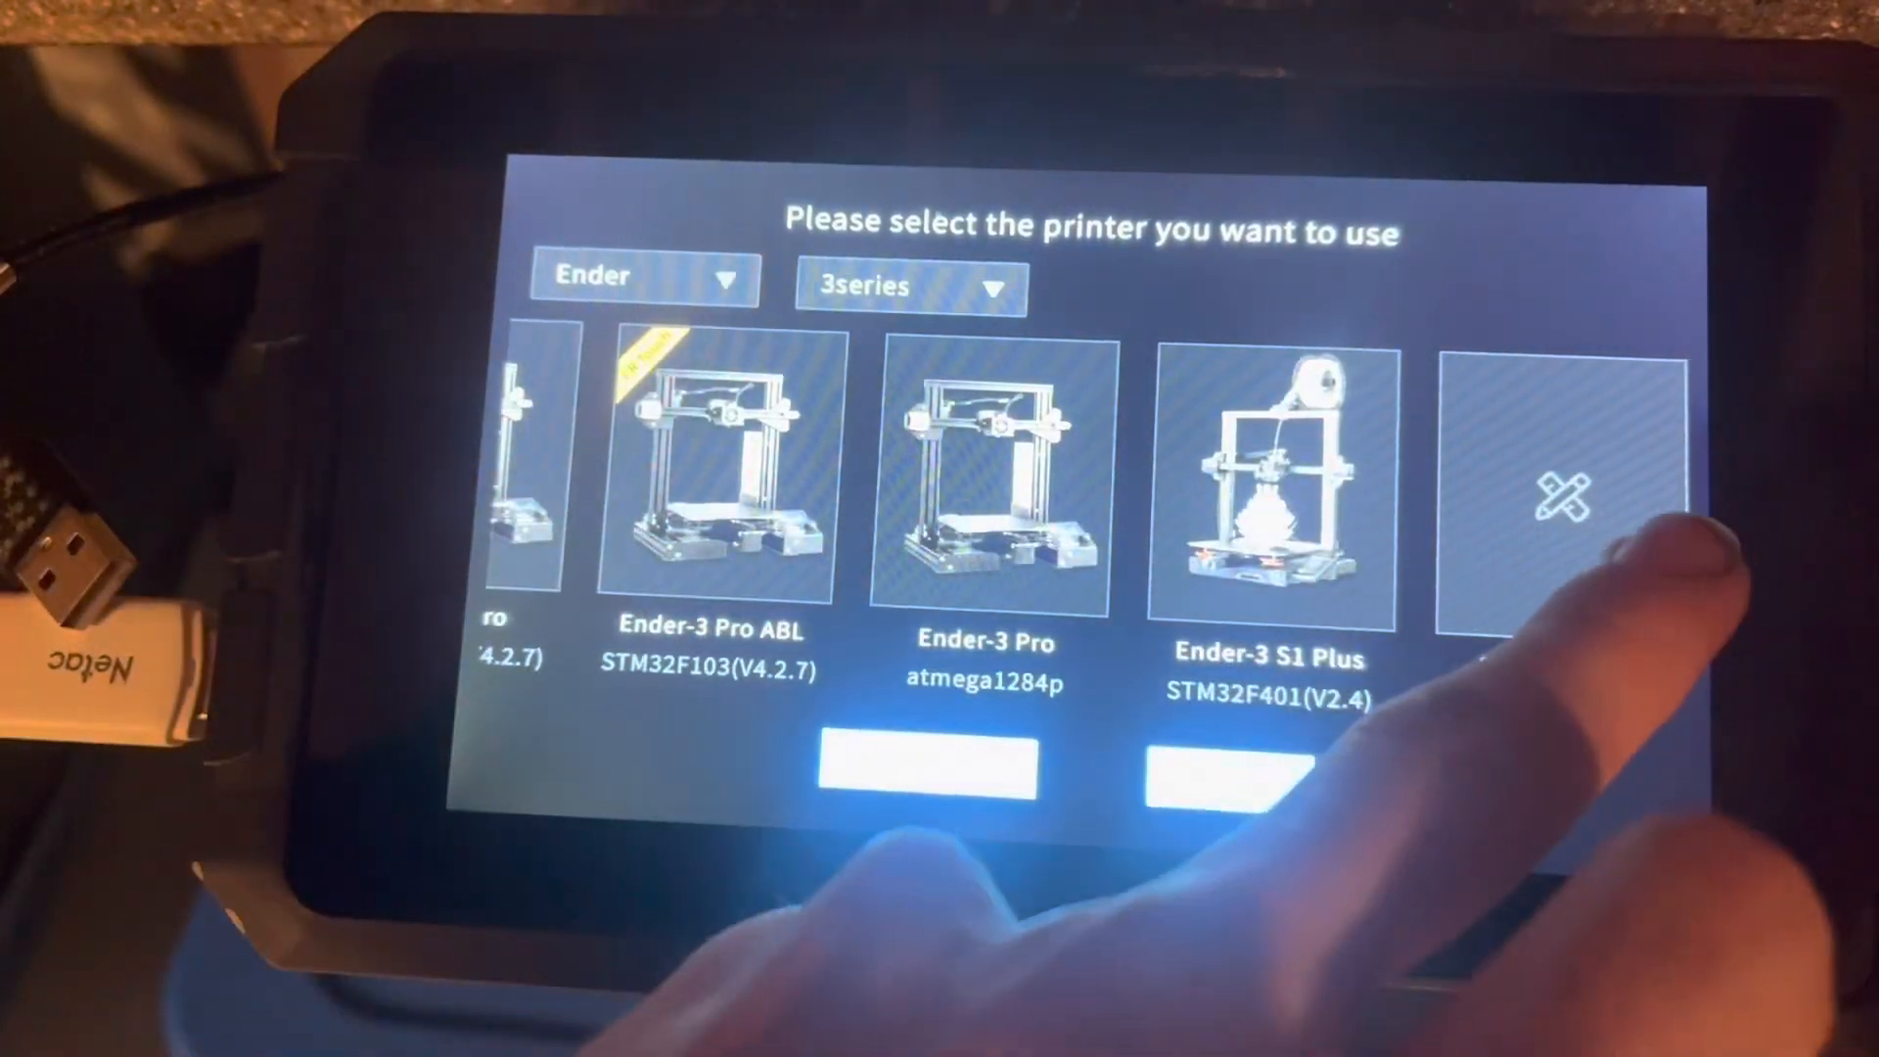
{"action": "left_click", "coordinate": [1564, 500]}
{"action": "left_click", "coordinate": [1230, 783]}
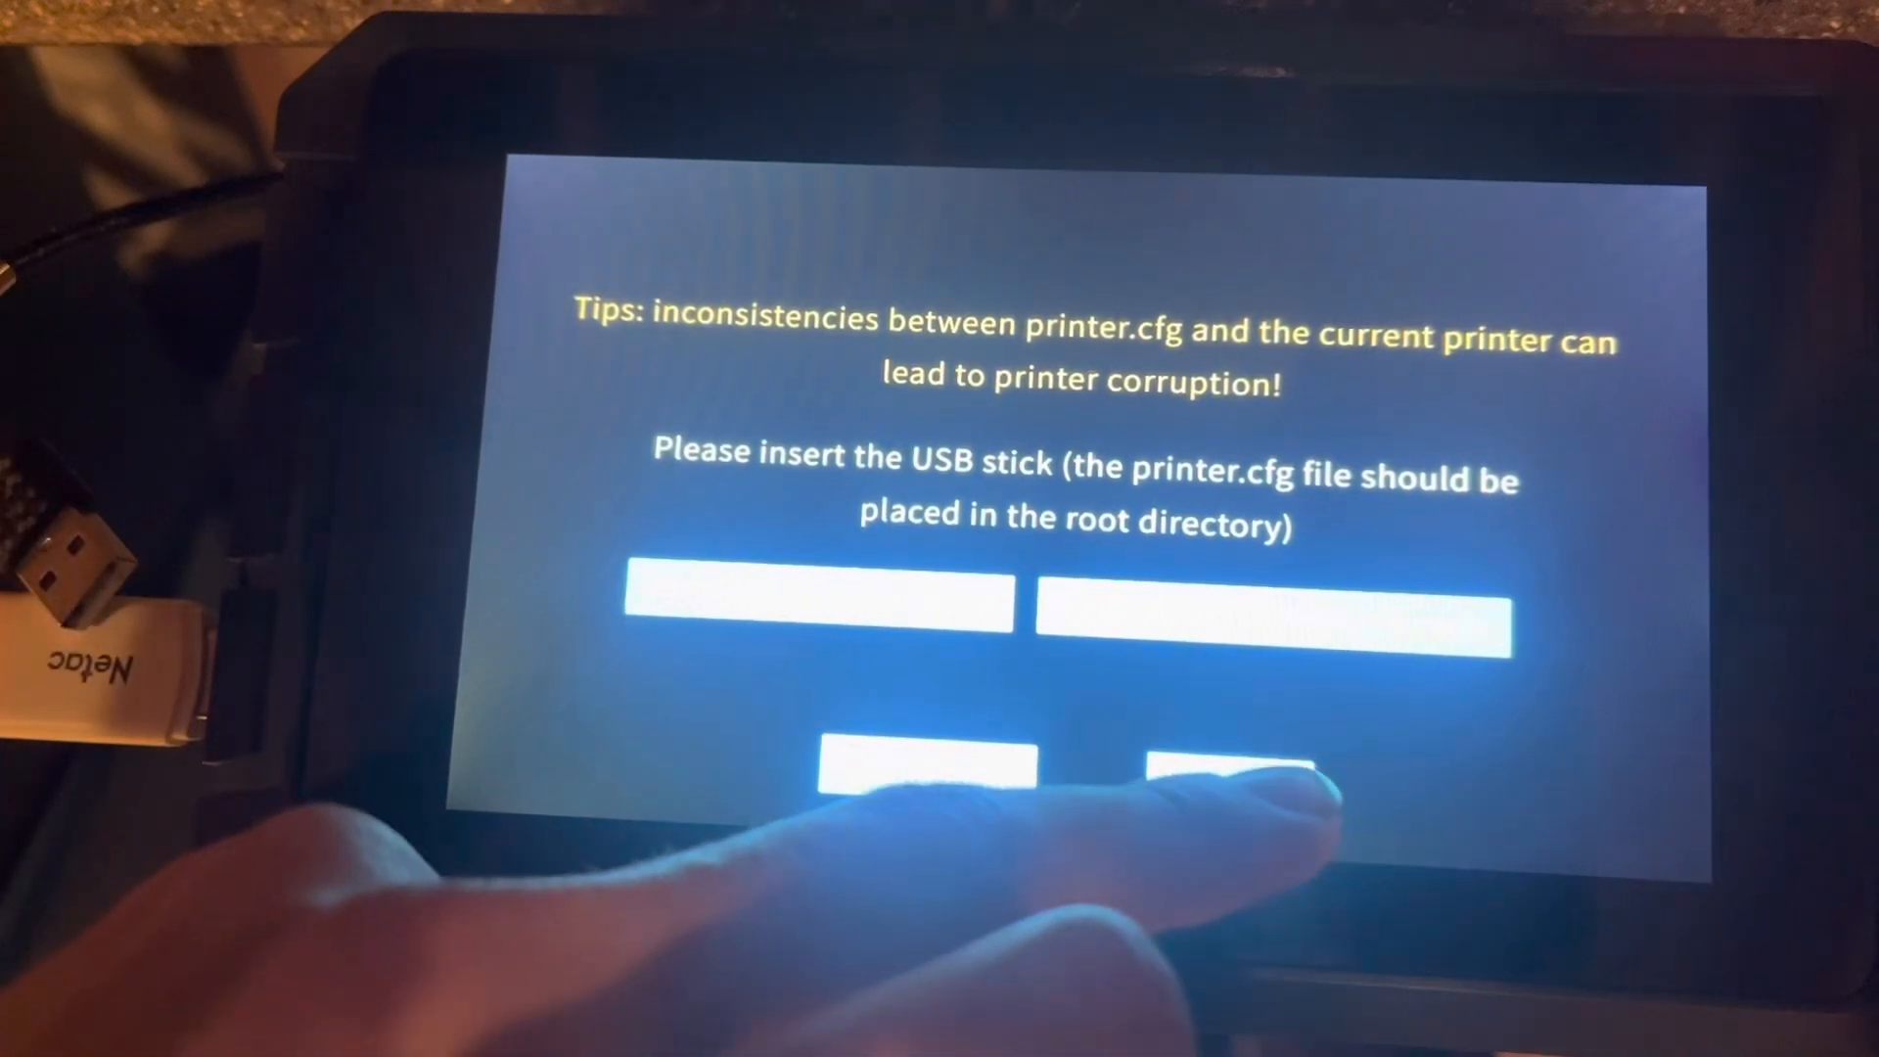
Step: Retry detection of printer.cfg on the USB stick, mark it loaded and accept the Tips dialog
{"action": "left_click", "coordinate": [1230, 783]}
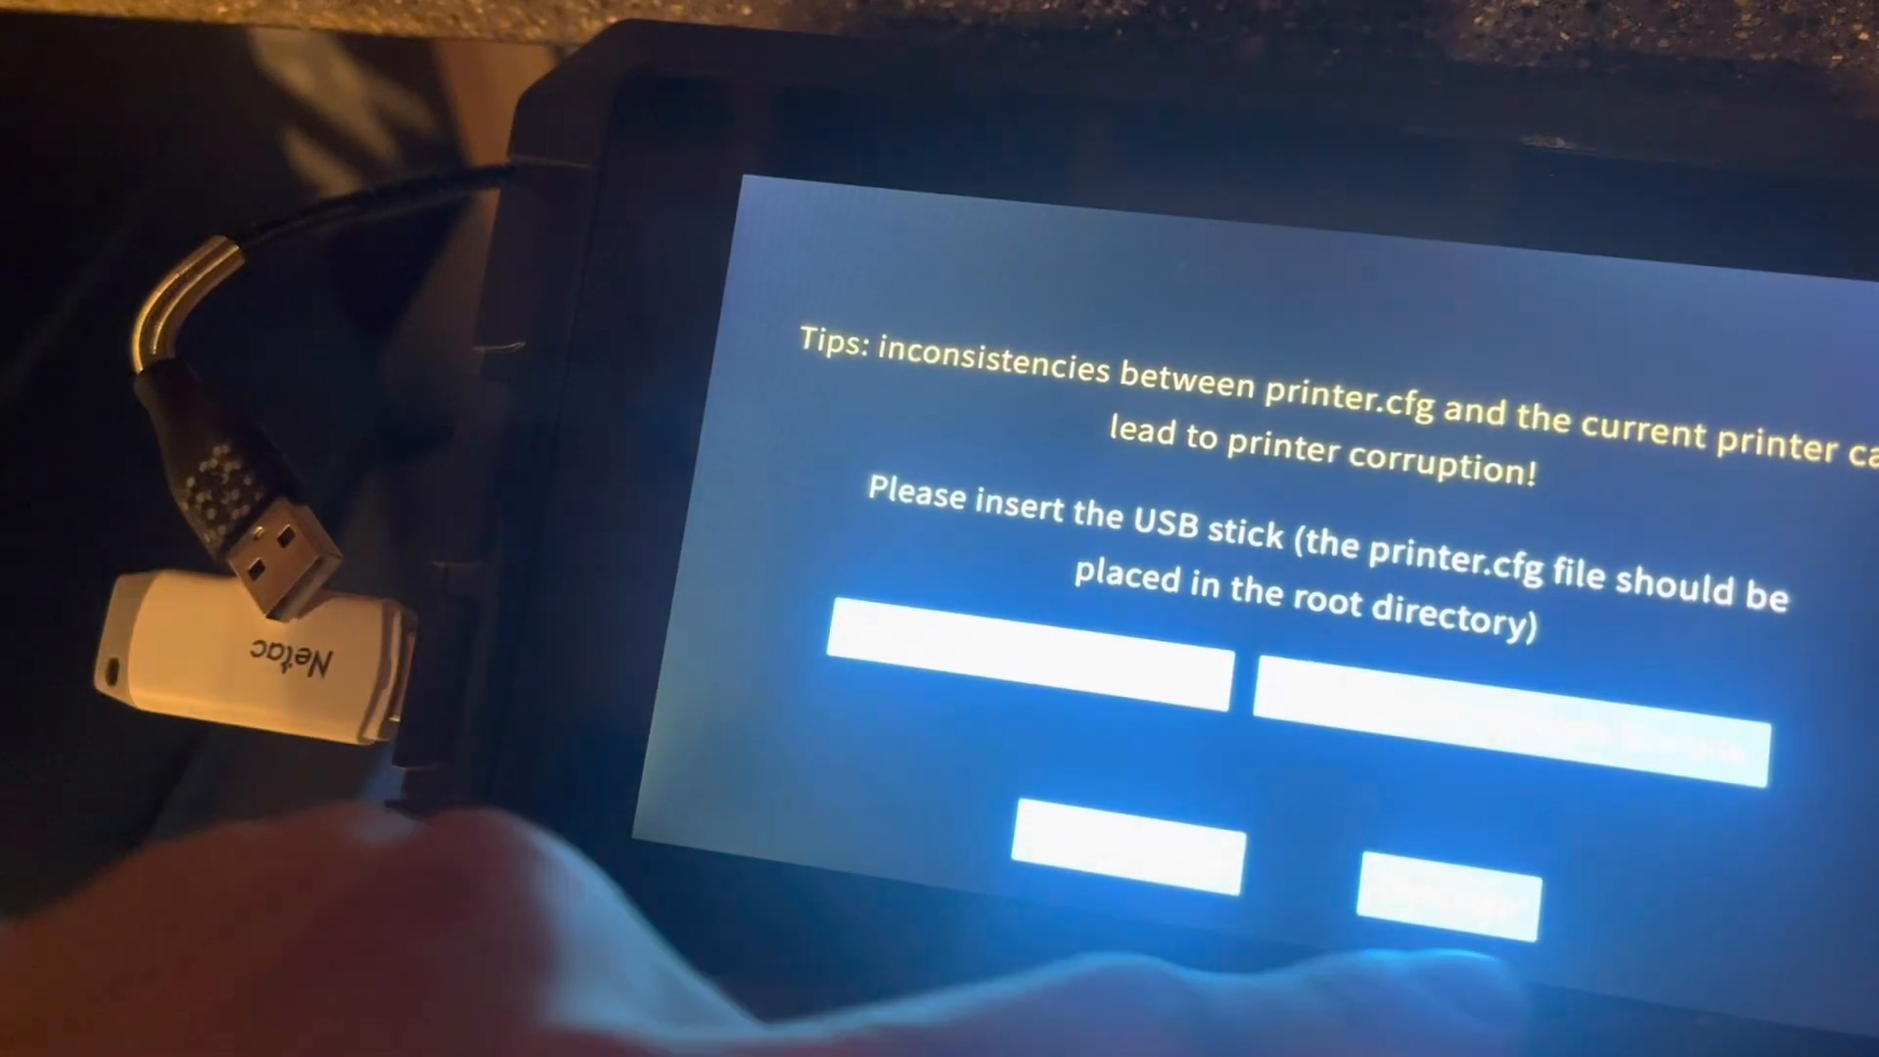
{"action": "left_click", "coordinate": [1451, 892]}
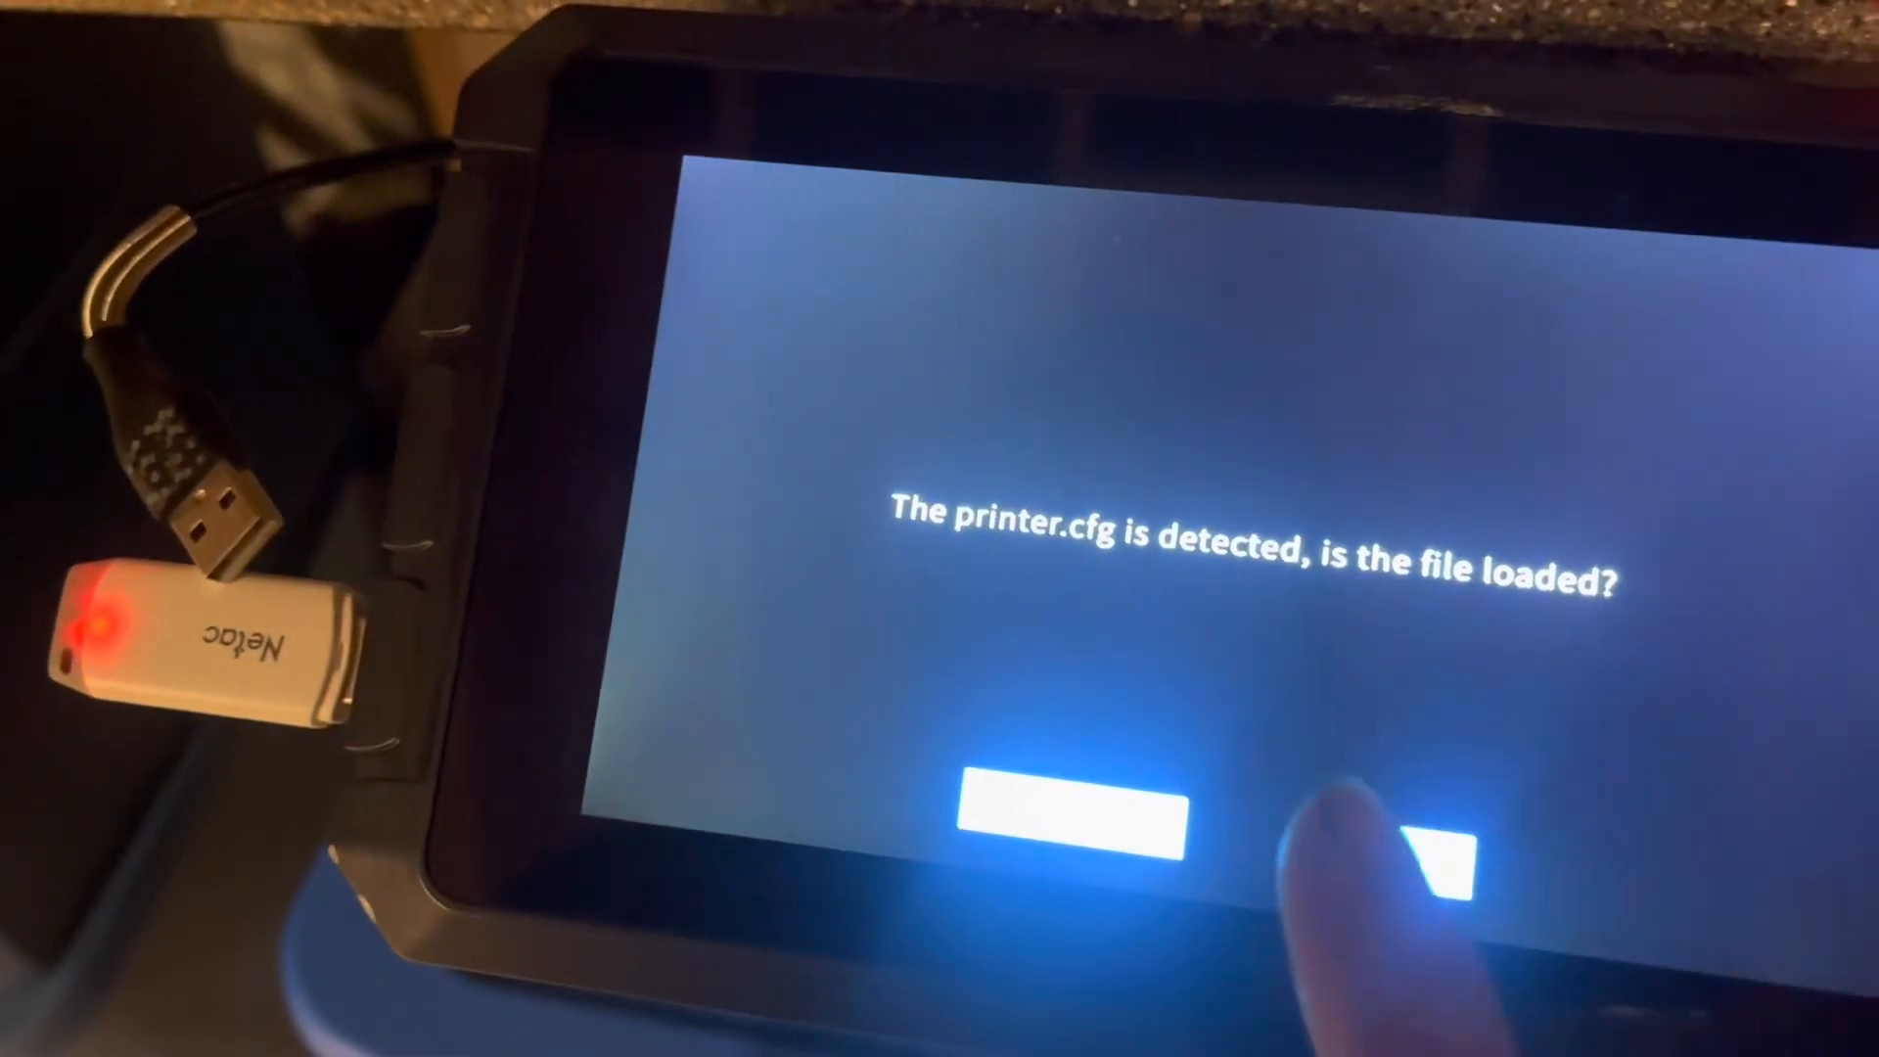
{"action": "left_click", "coordinate": [1459, 907]}
{"action": "left_click", "coordinate": [1311, 632]}
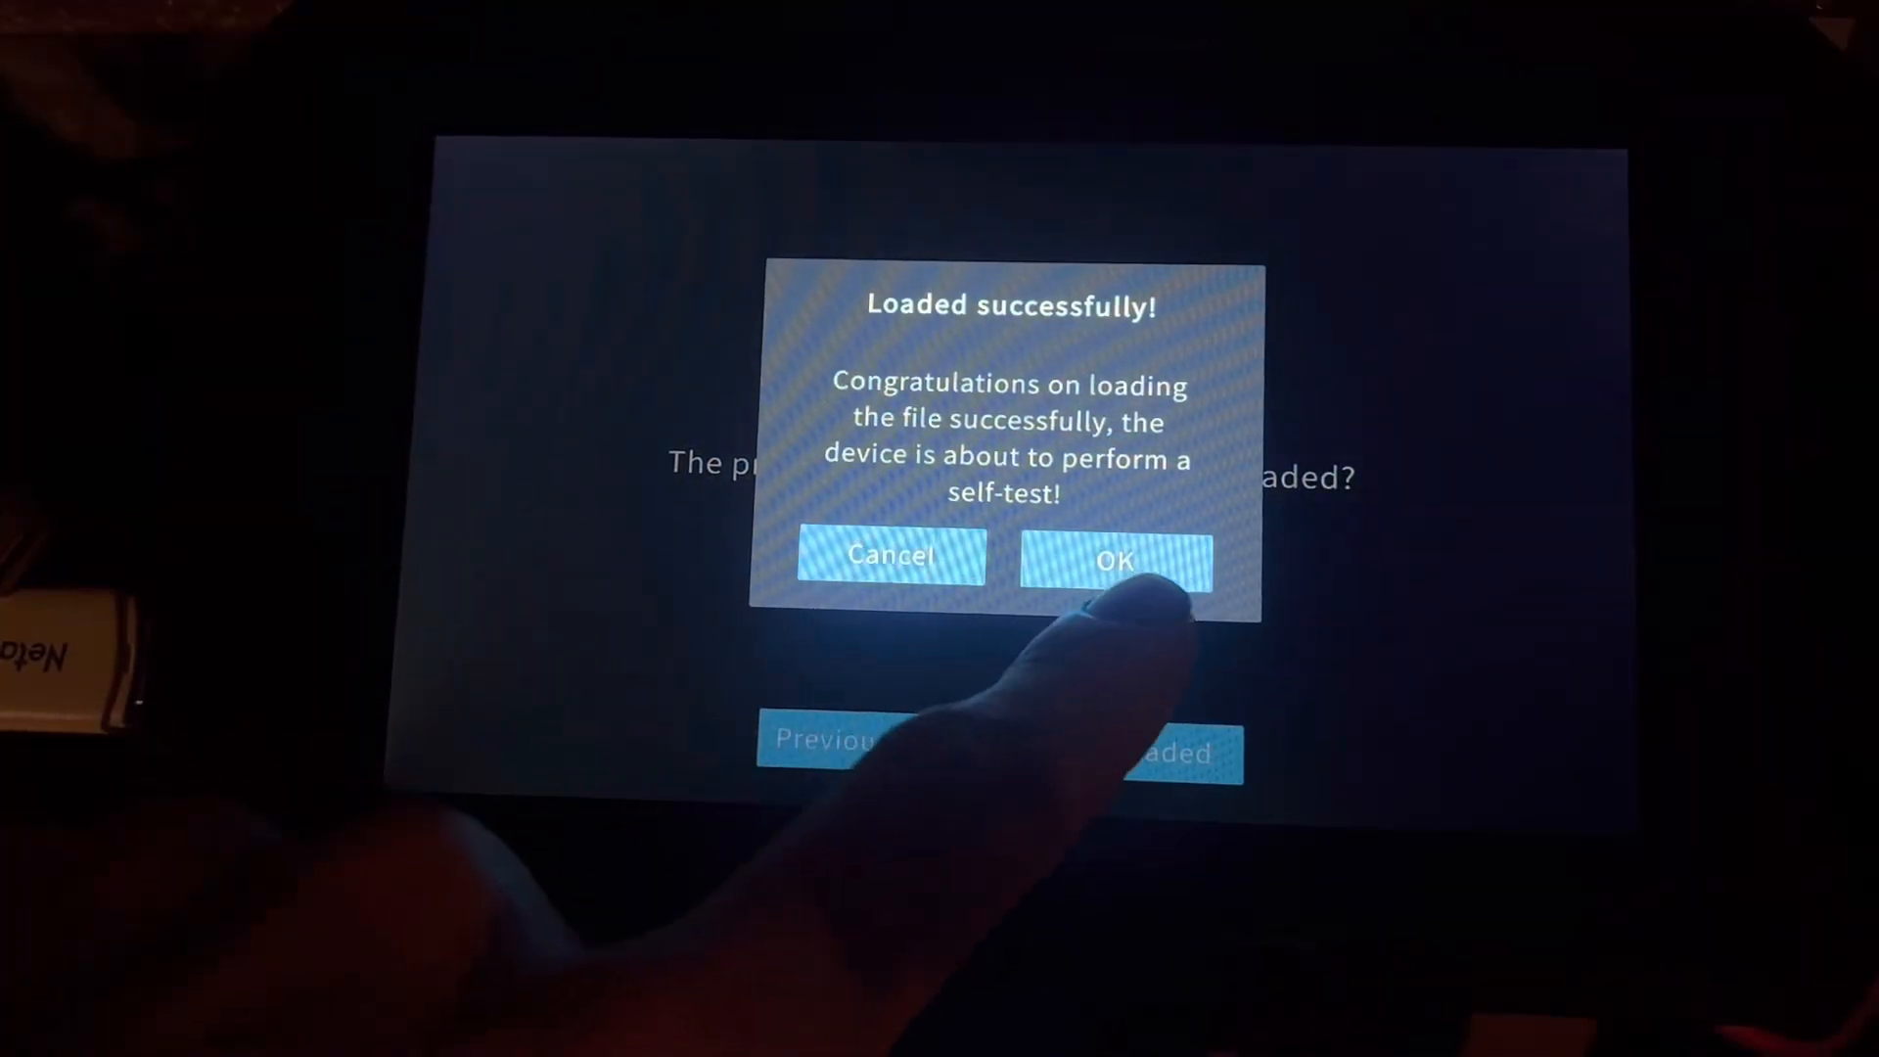
Step: Start the self-test and confirm the hotend fan and cooling fan checks, reaching probe calibration
{"action": "left_click", "coordinate": [1116, 560]}
{"action": "left_click", "coordinate": [1164, 746]}
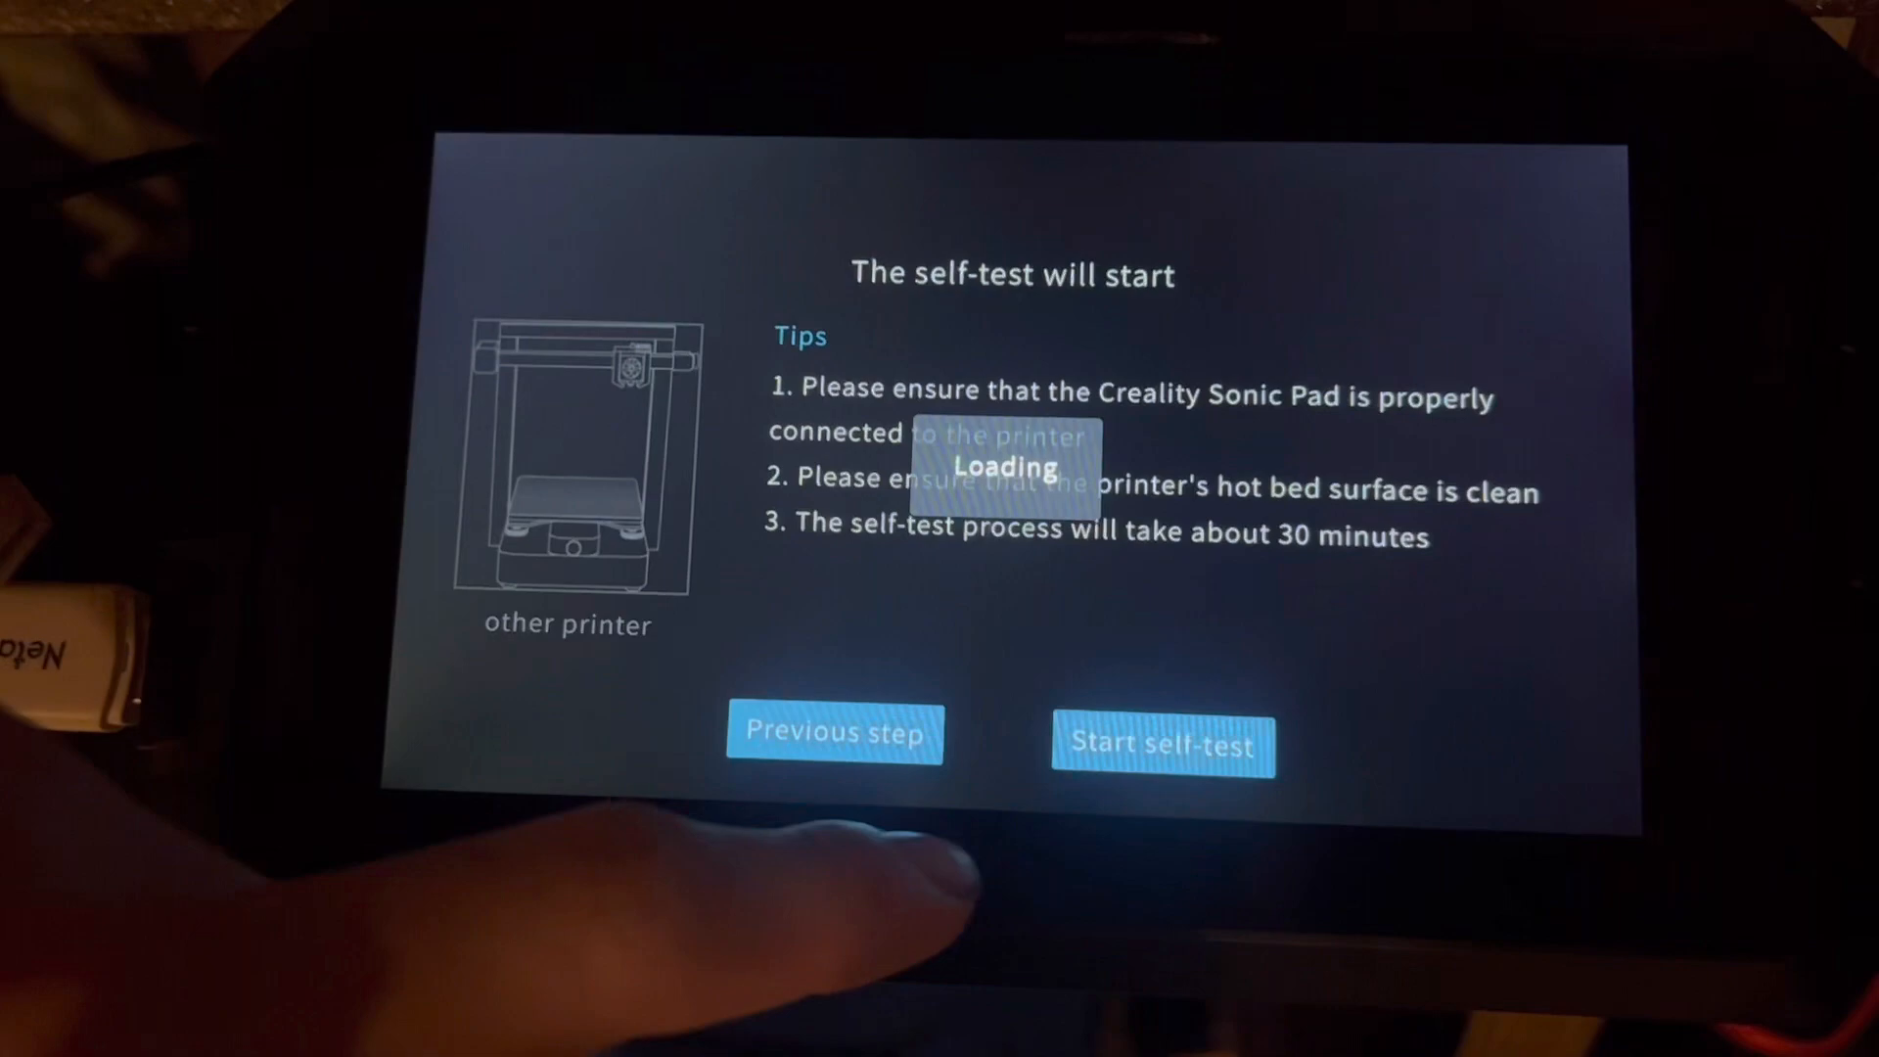
{"action": "left_click", "coordinate": [1165, 744]}
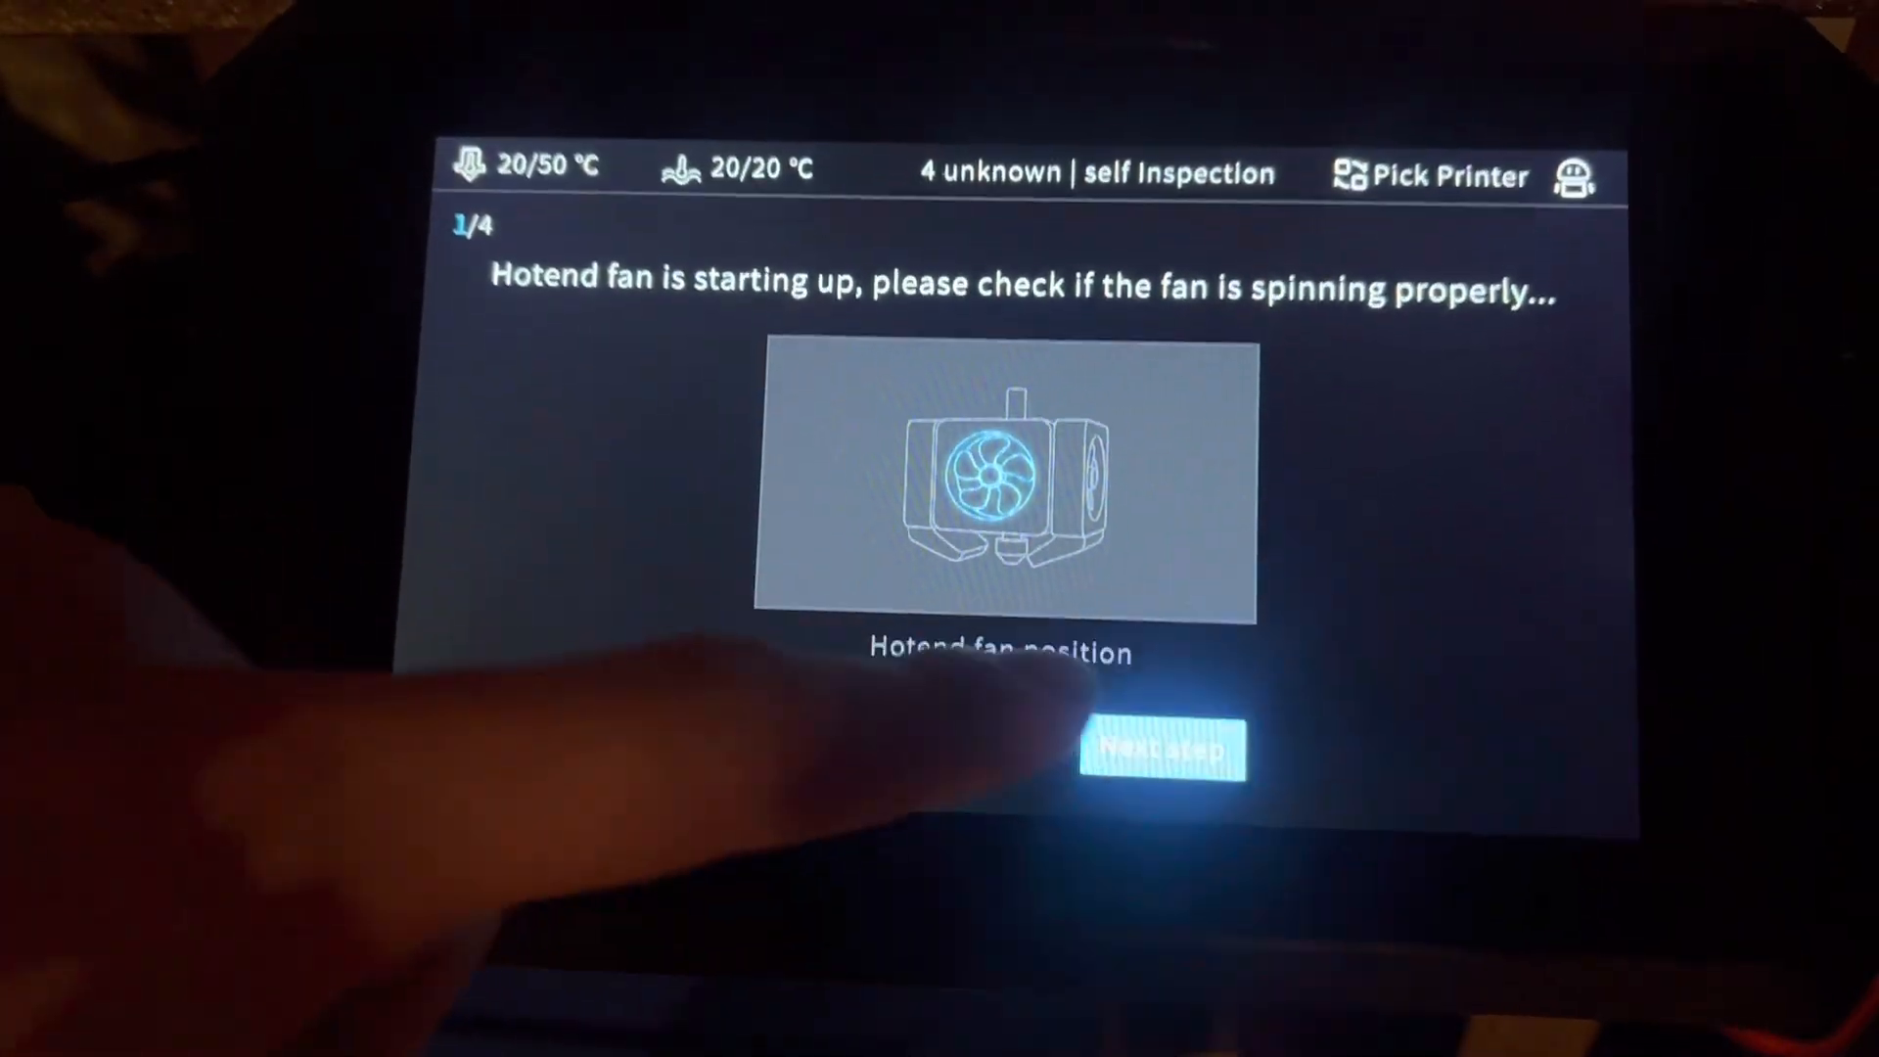
{"action": "left_click", "coordinate": [1014, 587]}
{"action": "left_click", "coordinate": [1164, 746]}
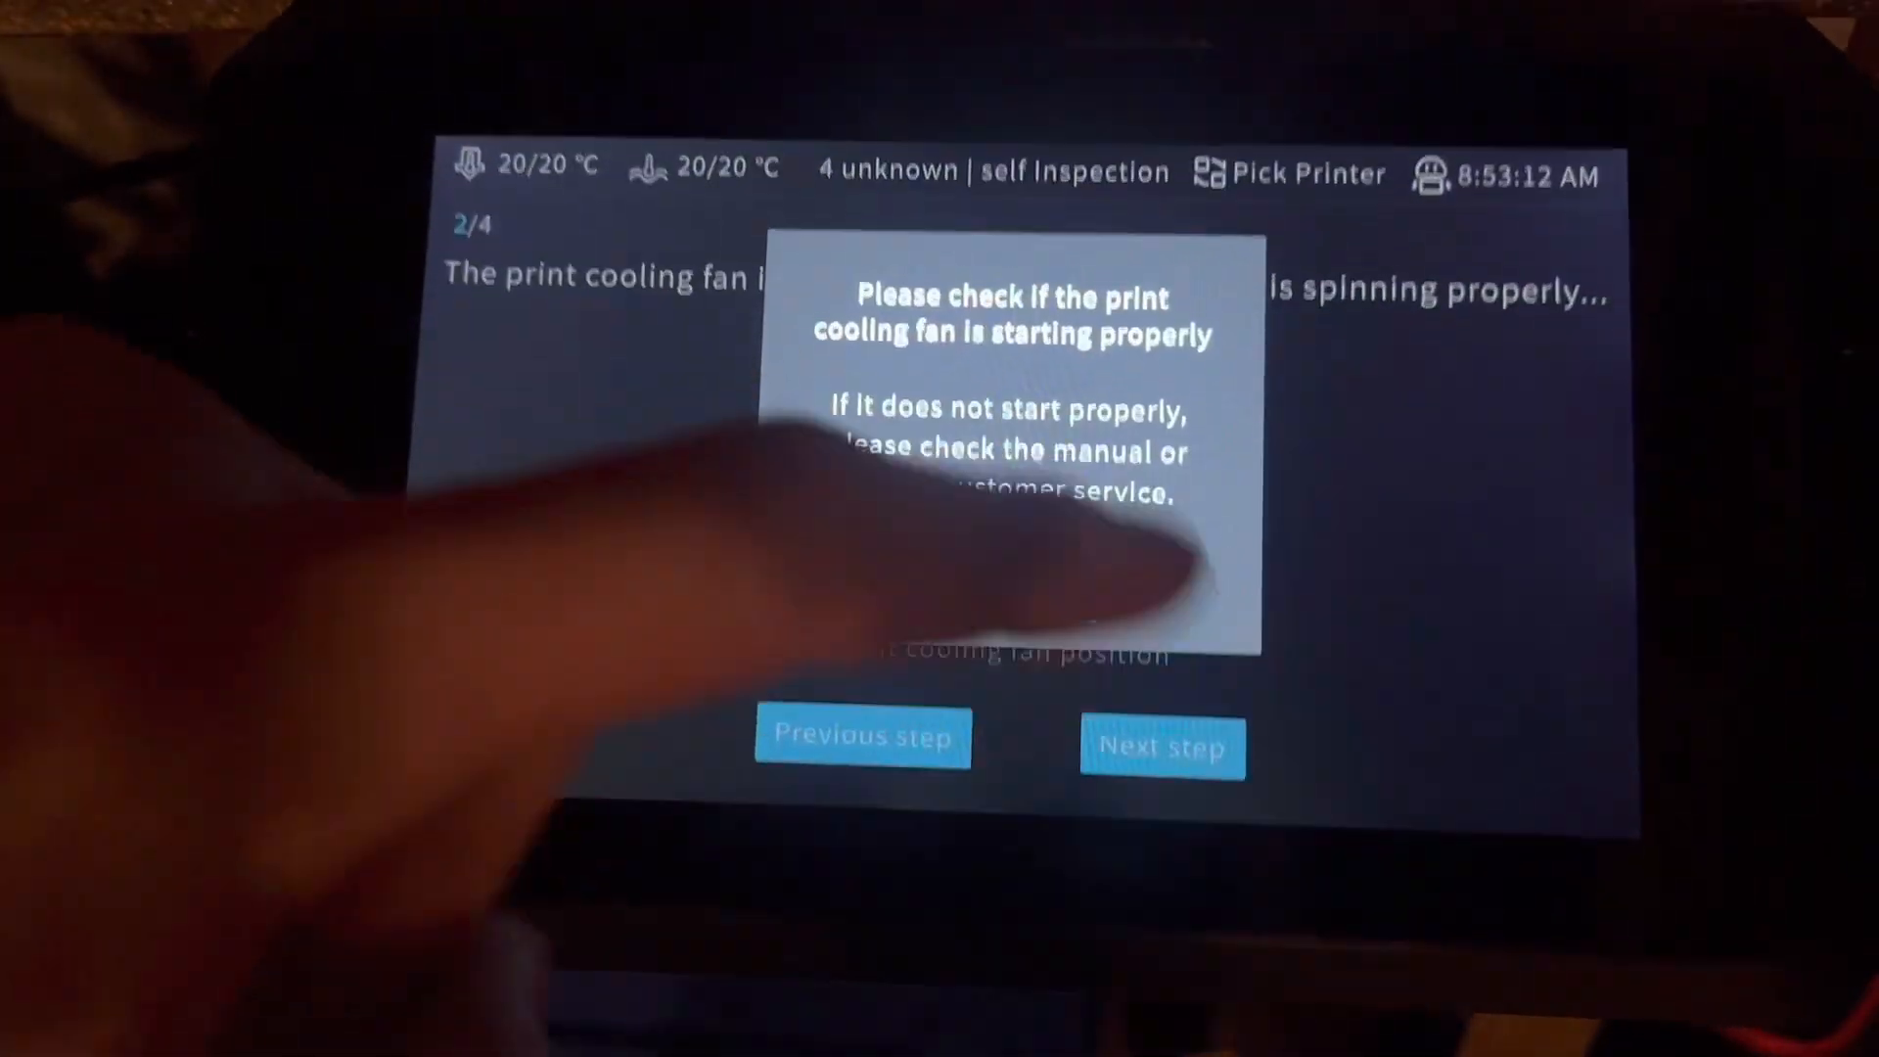
{"action": "left_click", "coordinate": [1014, 587]}
{"action": "left_click", "coordinate": [1165, 746]}
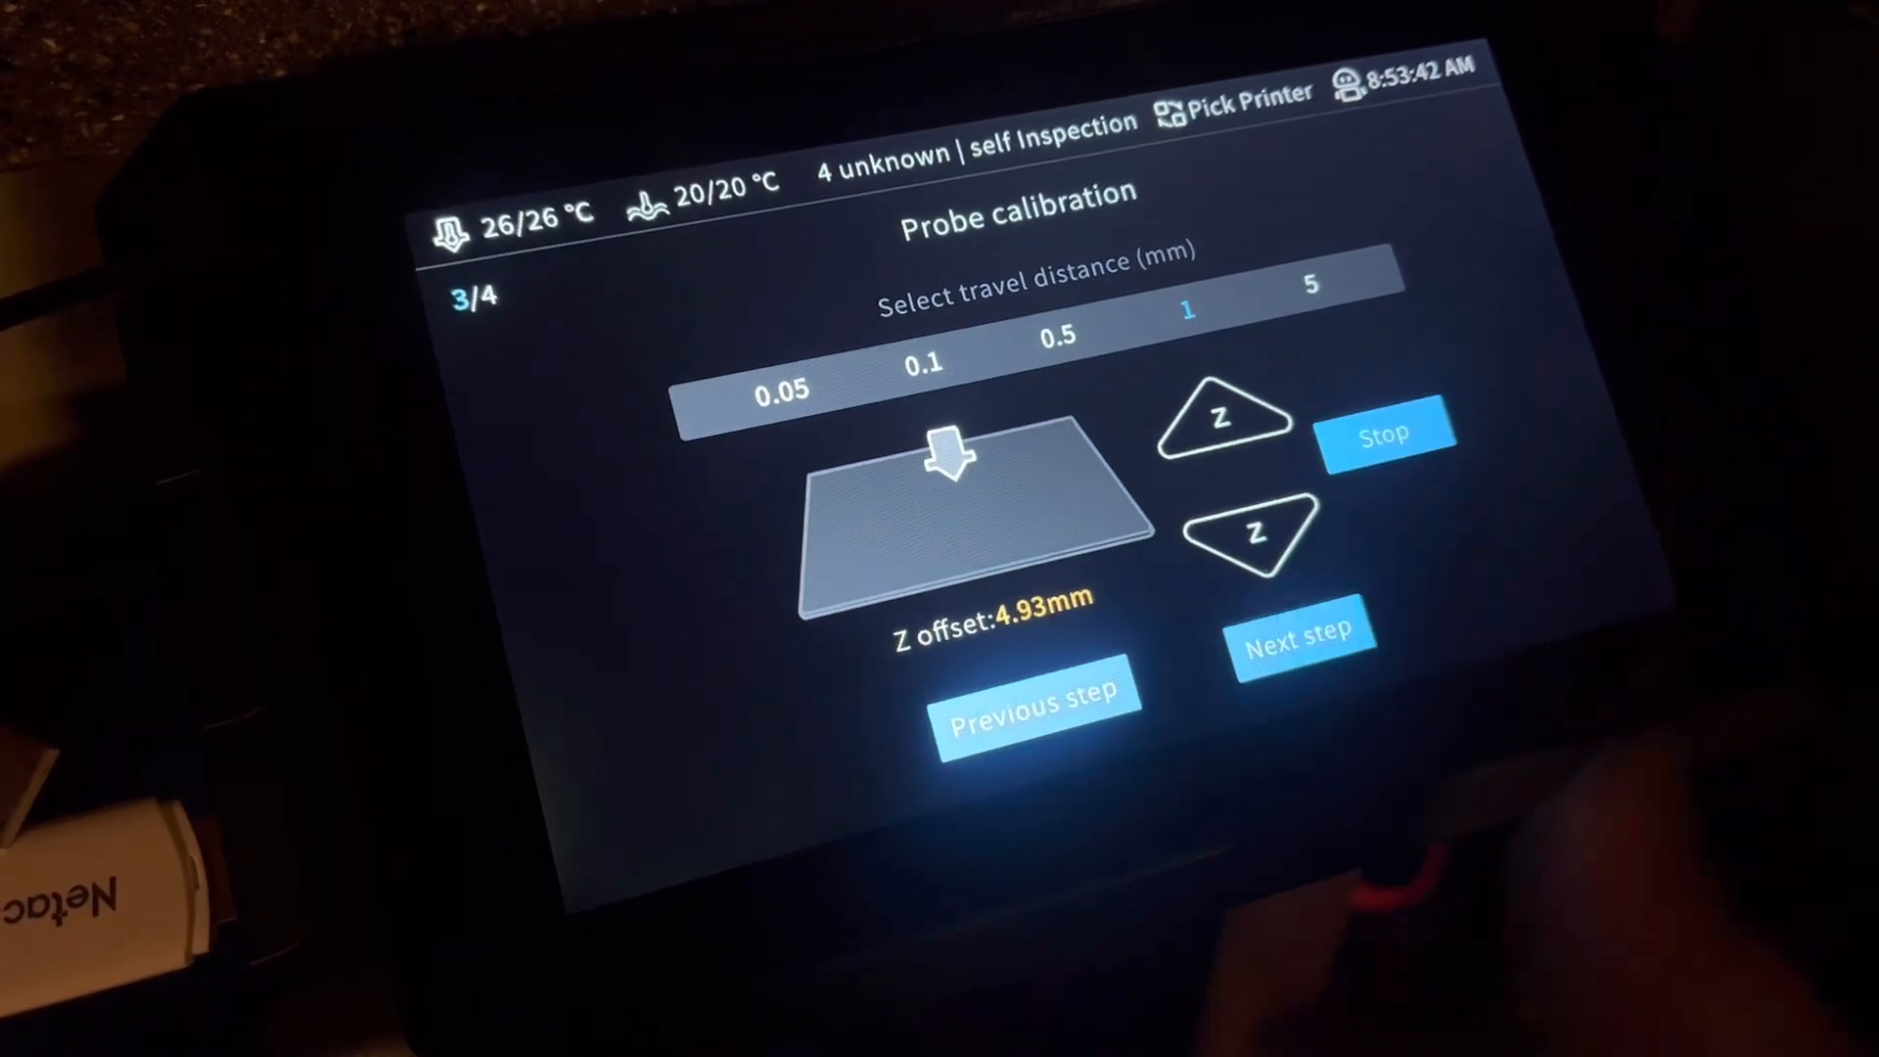
Step: Finish probe calibration and start automatic bed leveling calibration
{"action": "left_click", "coordinate": [1299, 631]}
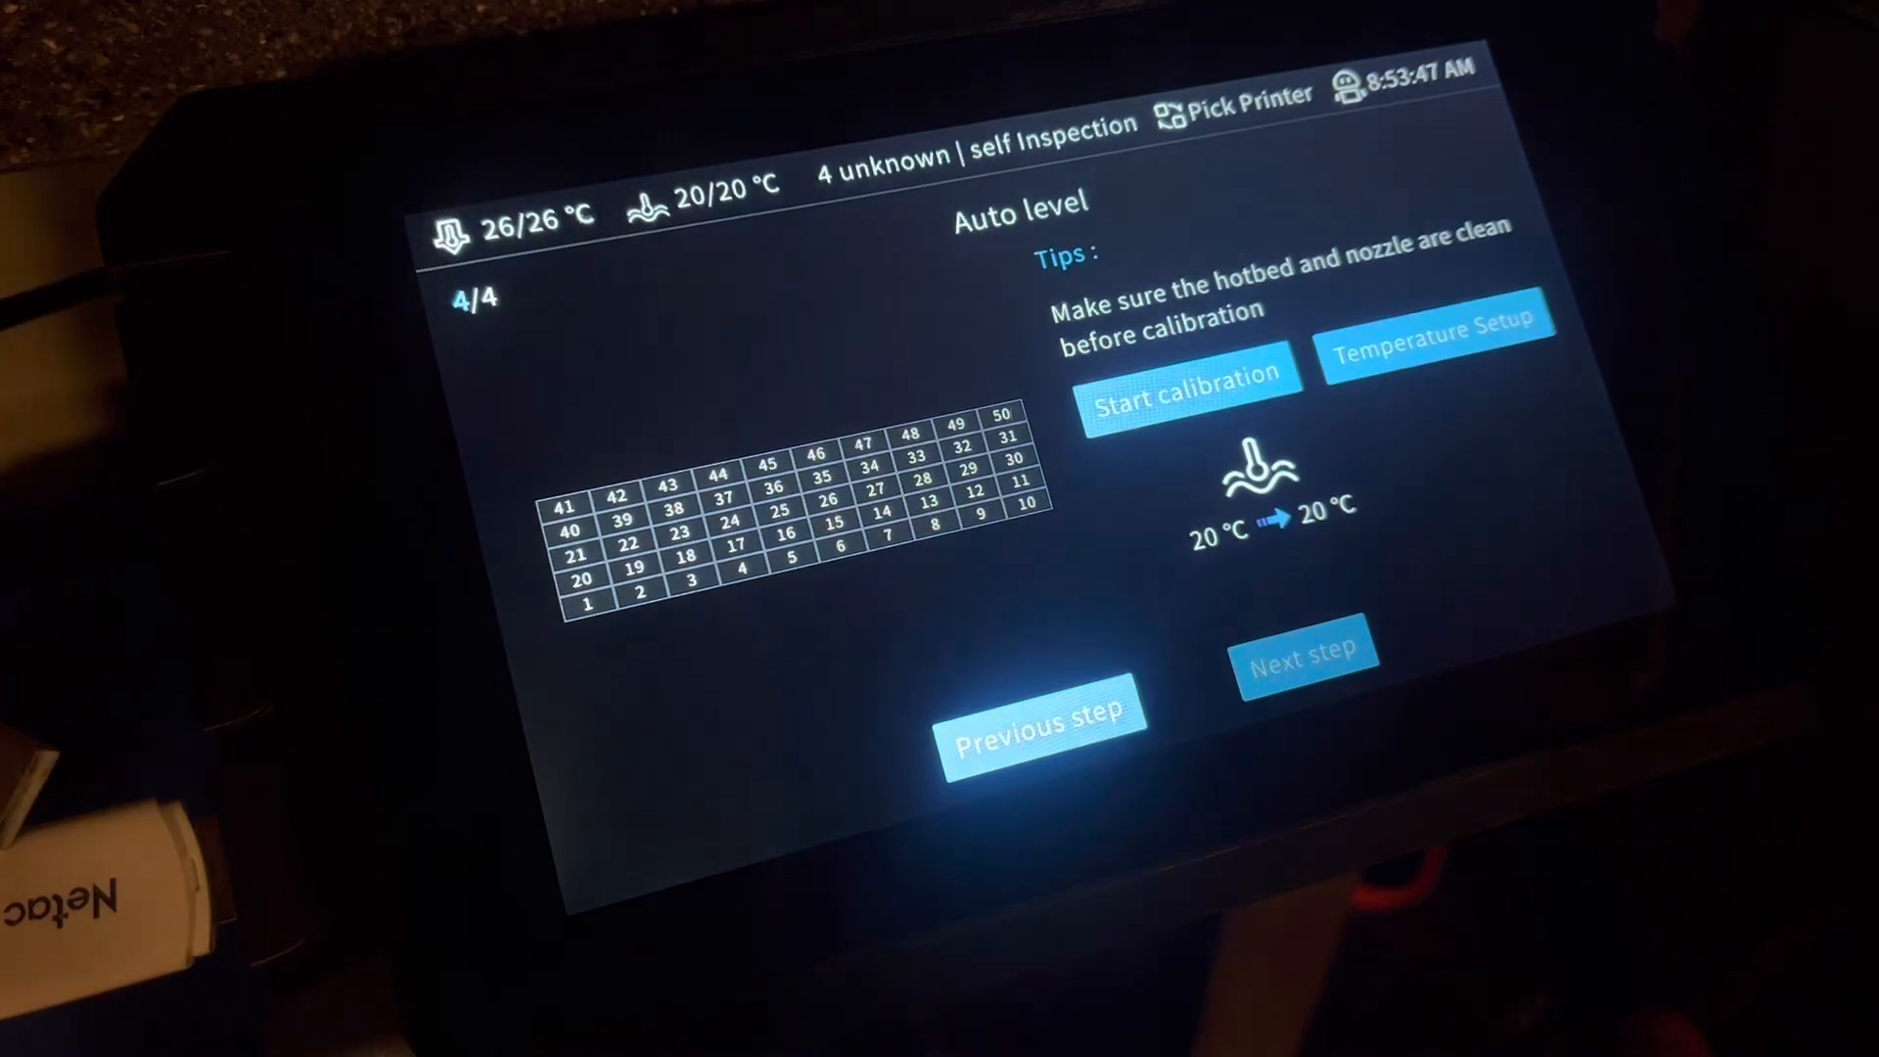
{"action": "left_click", "coordinate": [1190, 400]}
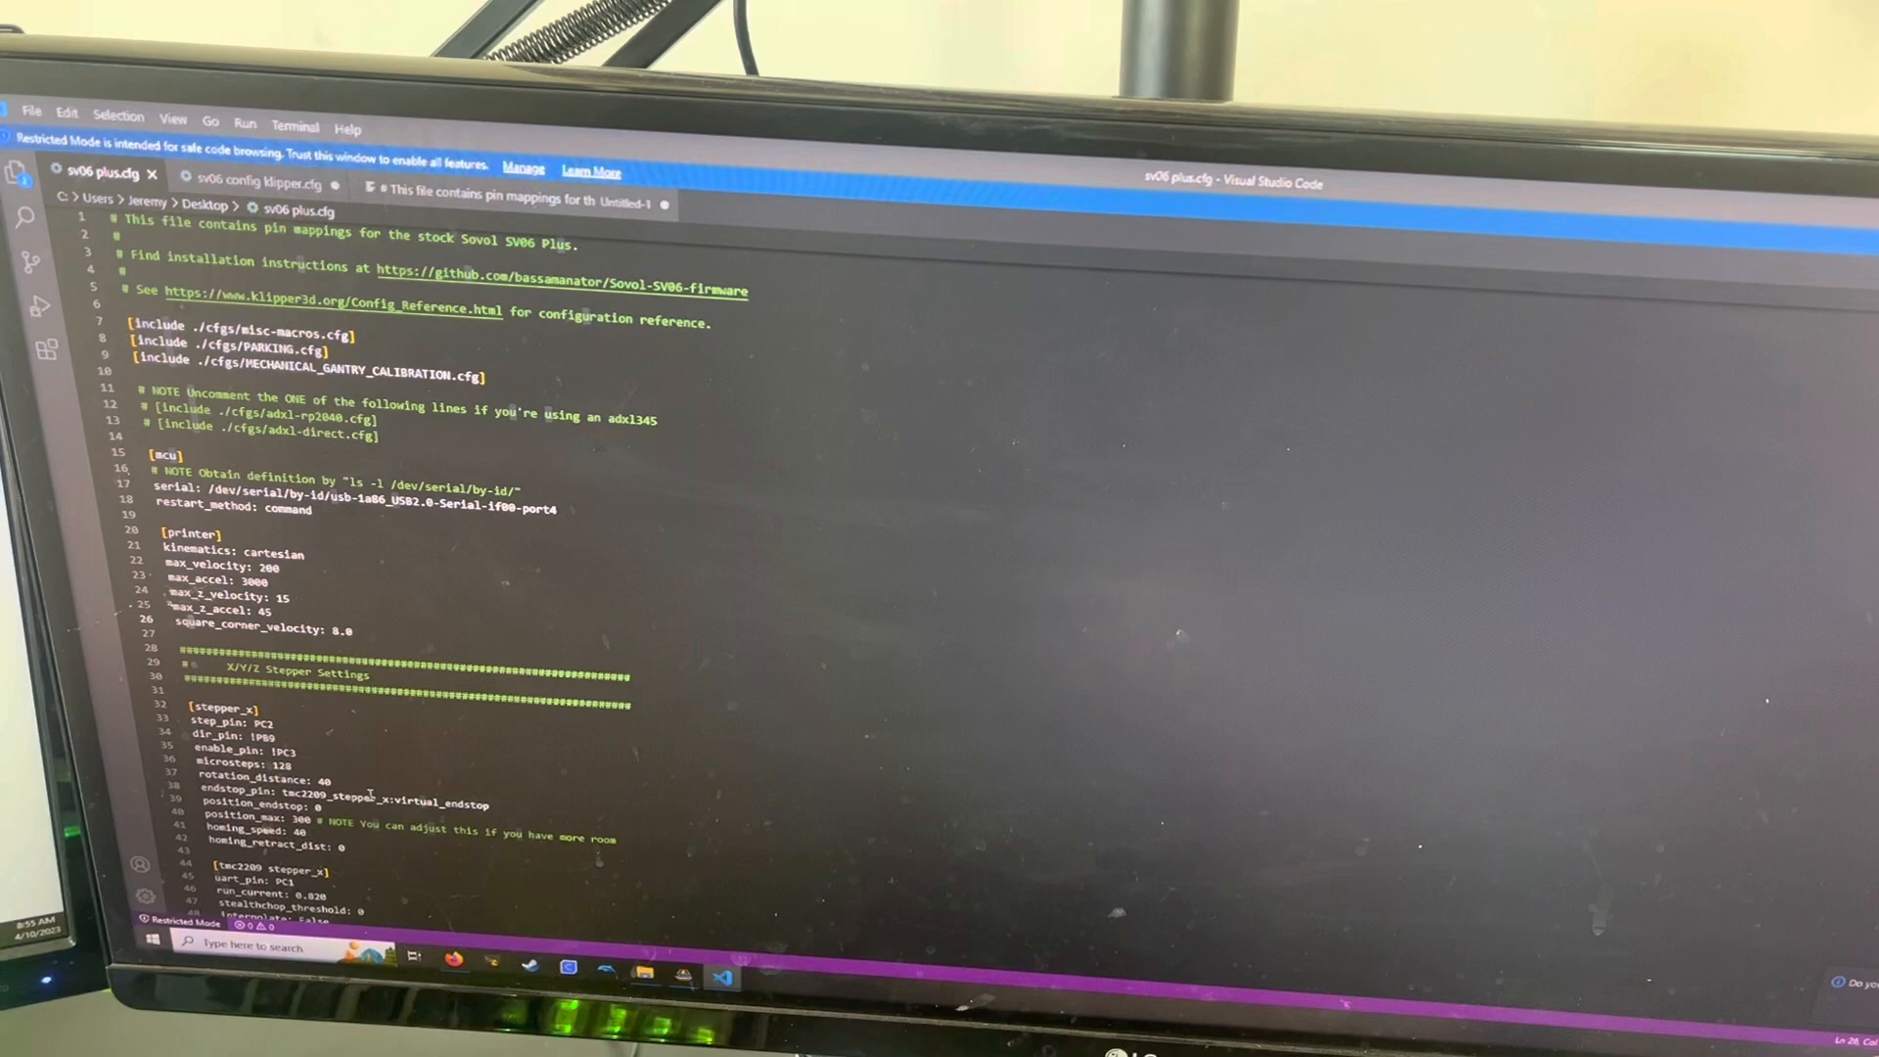
{"action": "scroll", "coordinate": [816, 576], "scroll_direction": "down", "scroll_amount": 5}
{"action": "scroll", "coordinate": [814, 575], "scroll_direction": "down", "scroll_amount": 5}
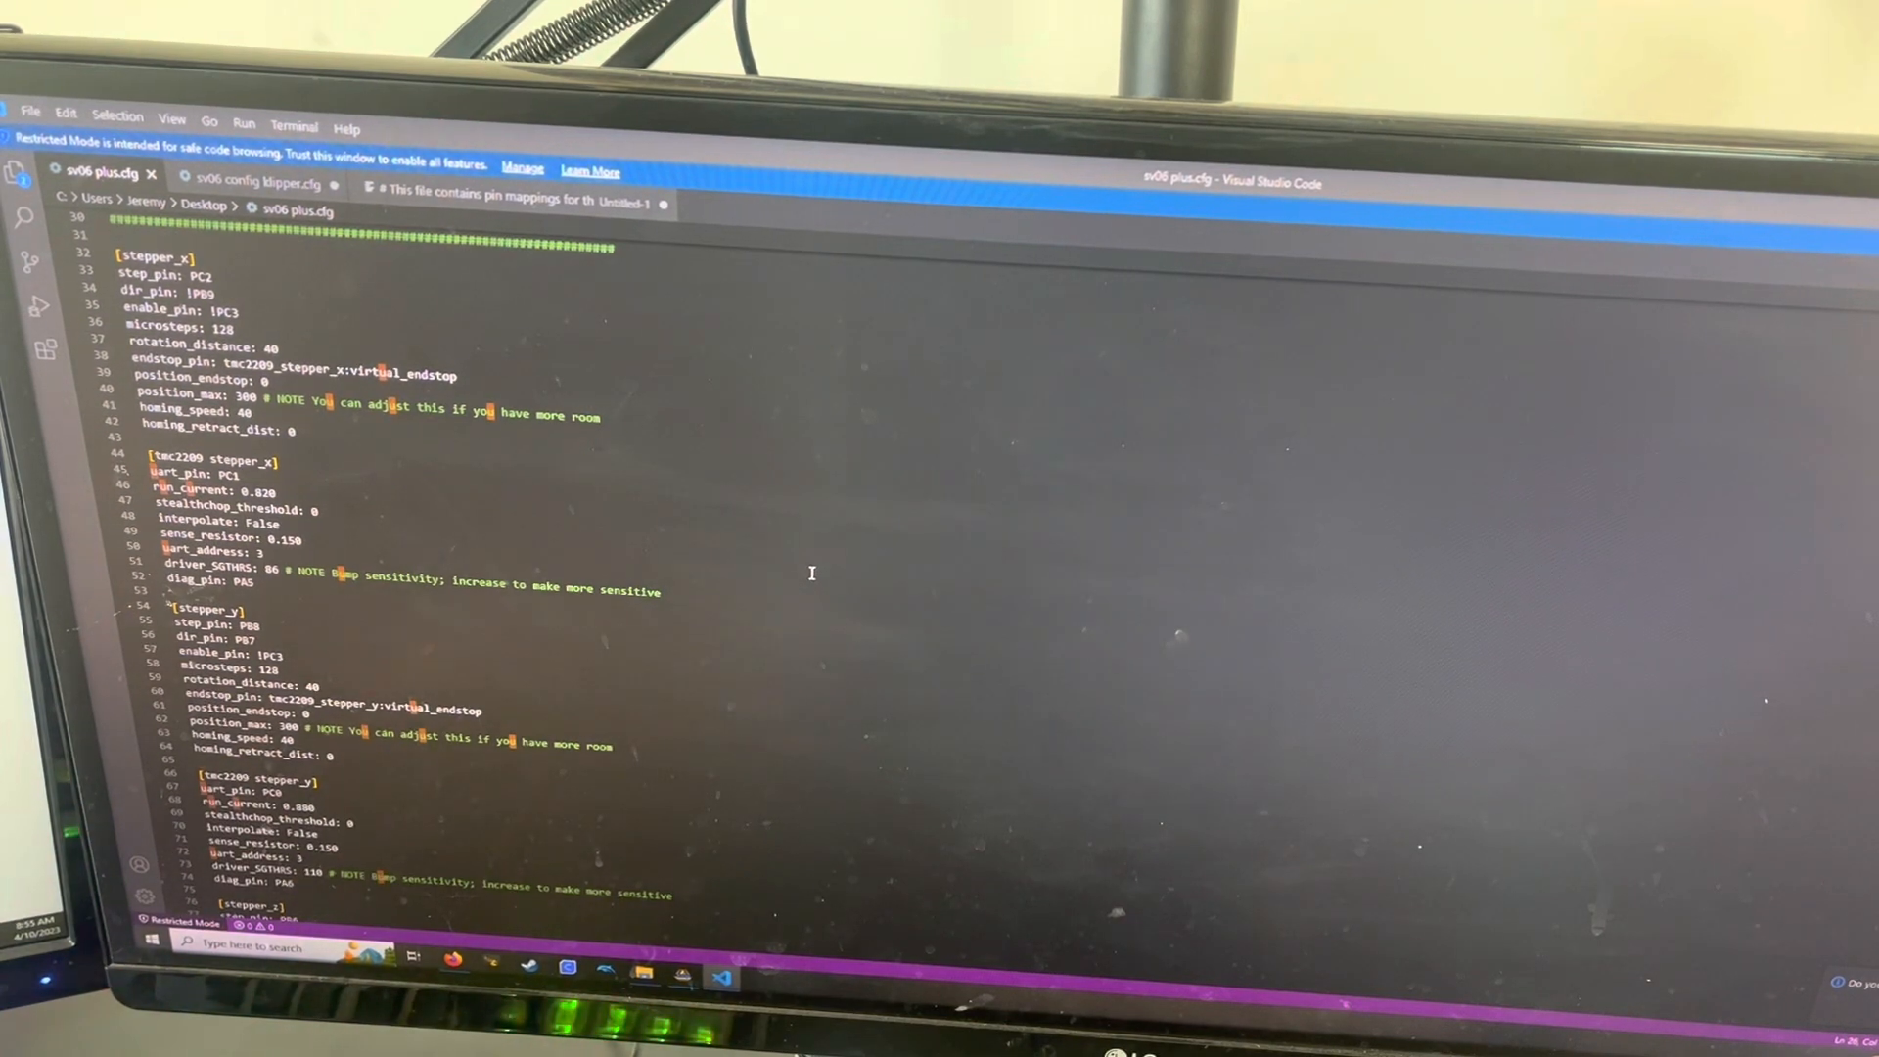
{"action": "scroll", "coordinate": [811, 573], "scroll_direction": "up", "scroll_amount": 10}
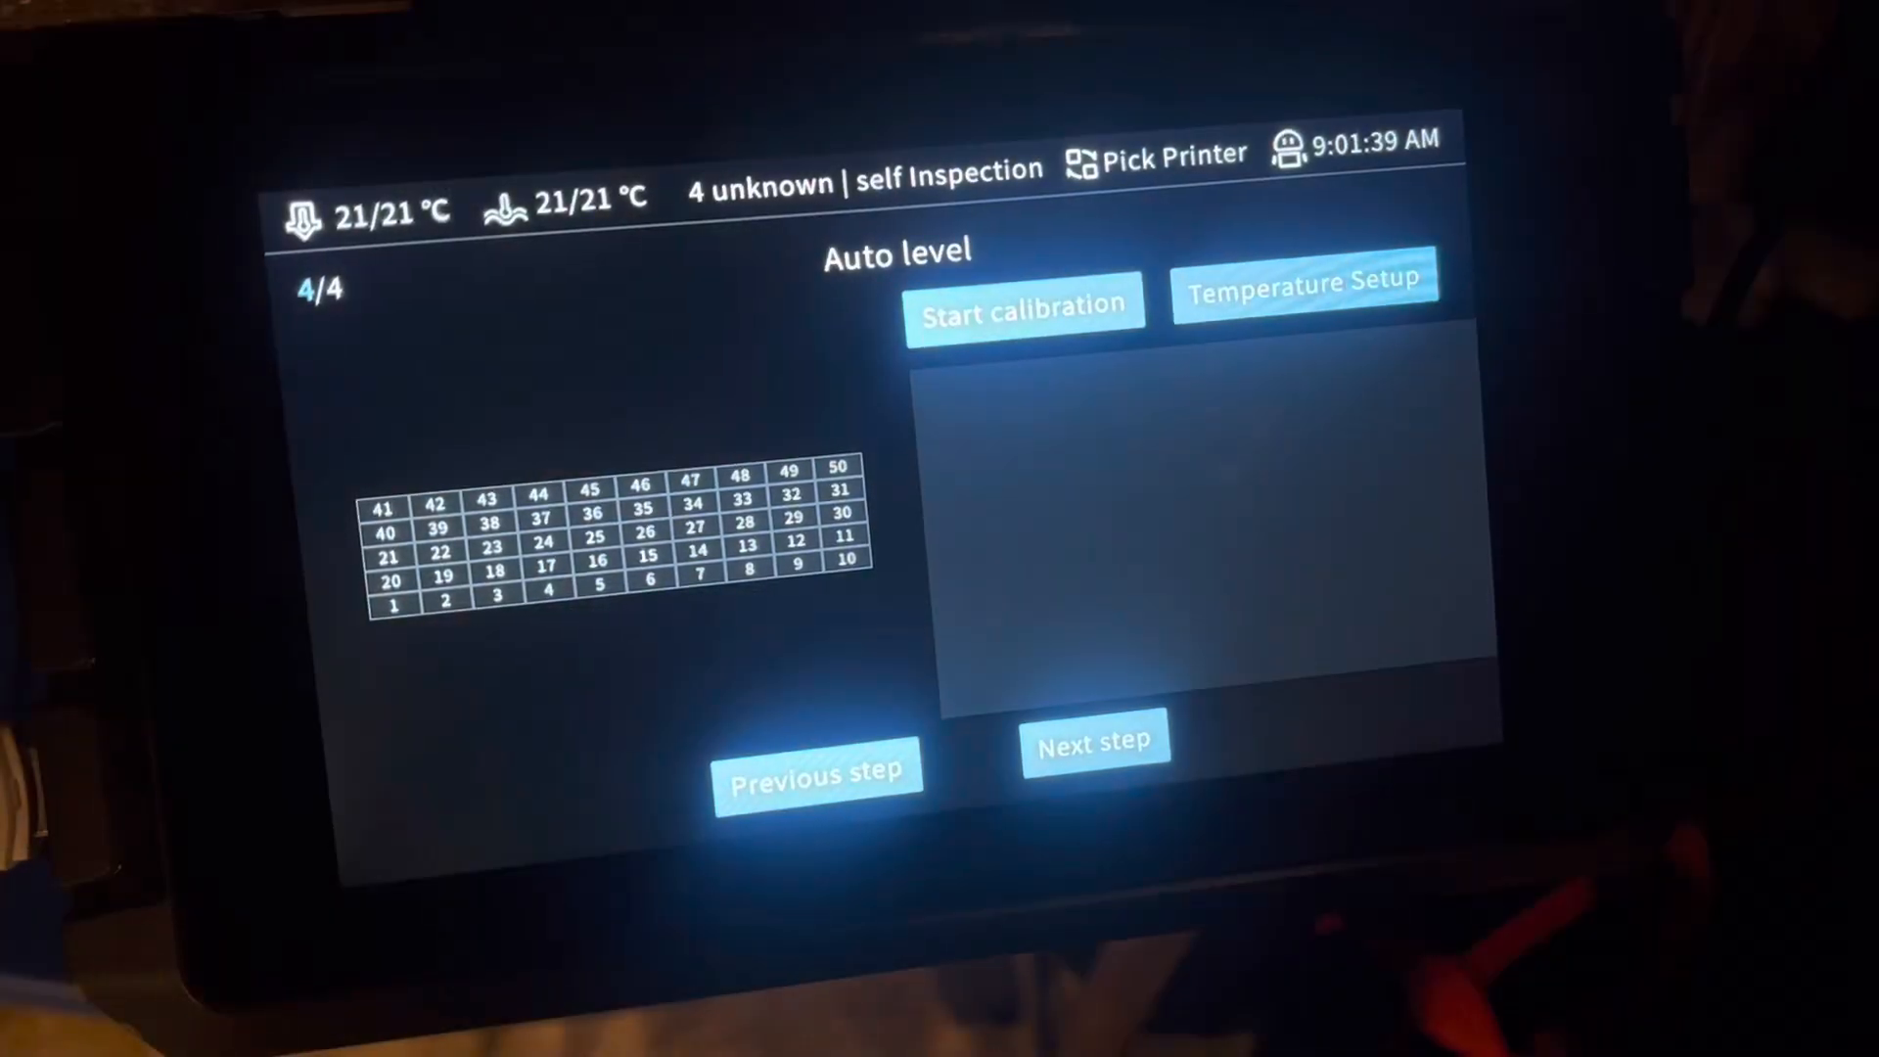
Step: Complete the auto level step and start the experience, reaching the home dashboard
{"action": "left_click", "coordinate": [1095, 743]}
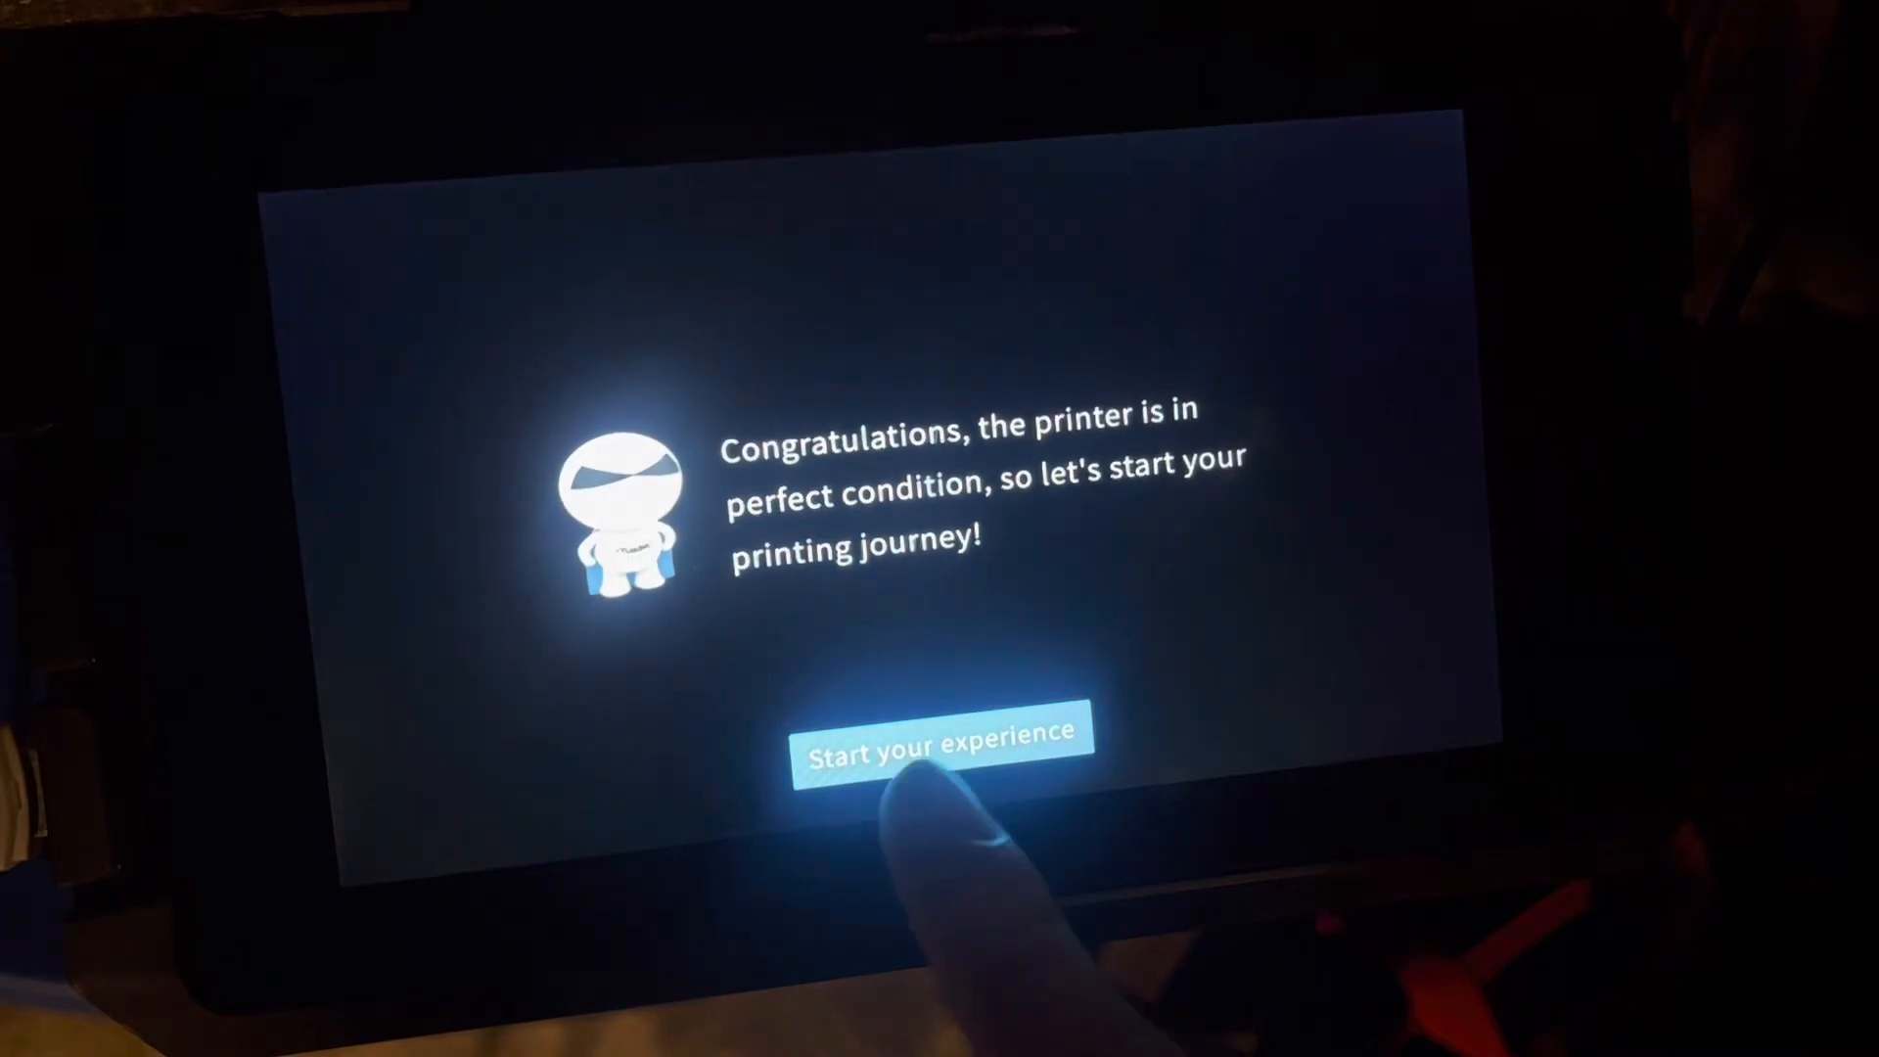
{"action": "left_click", "coordinate": [941, 742]}
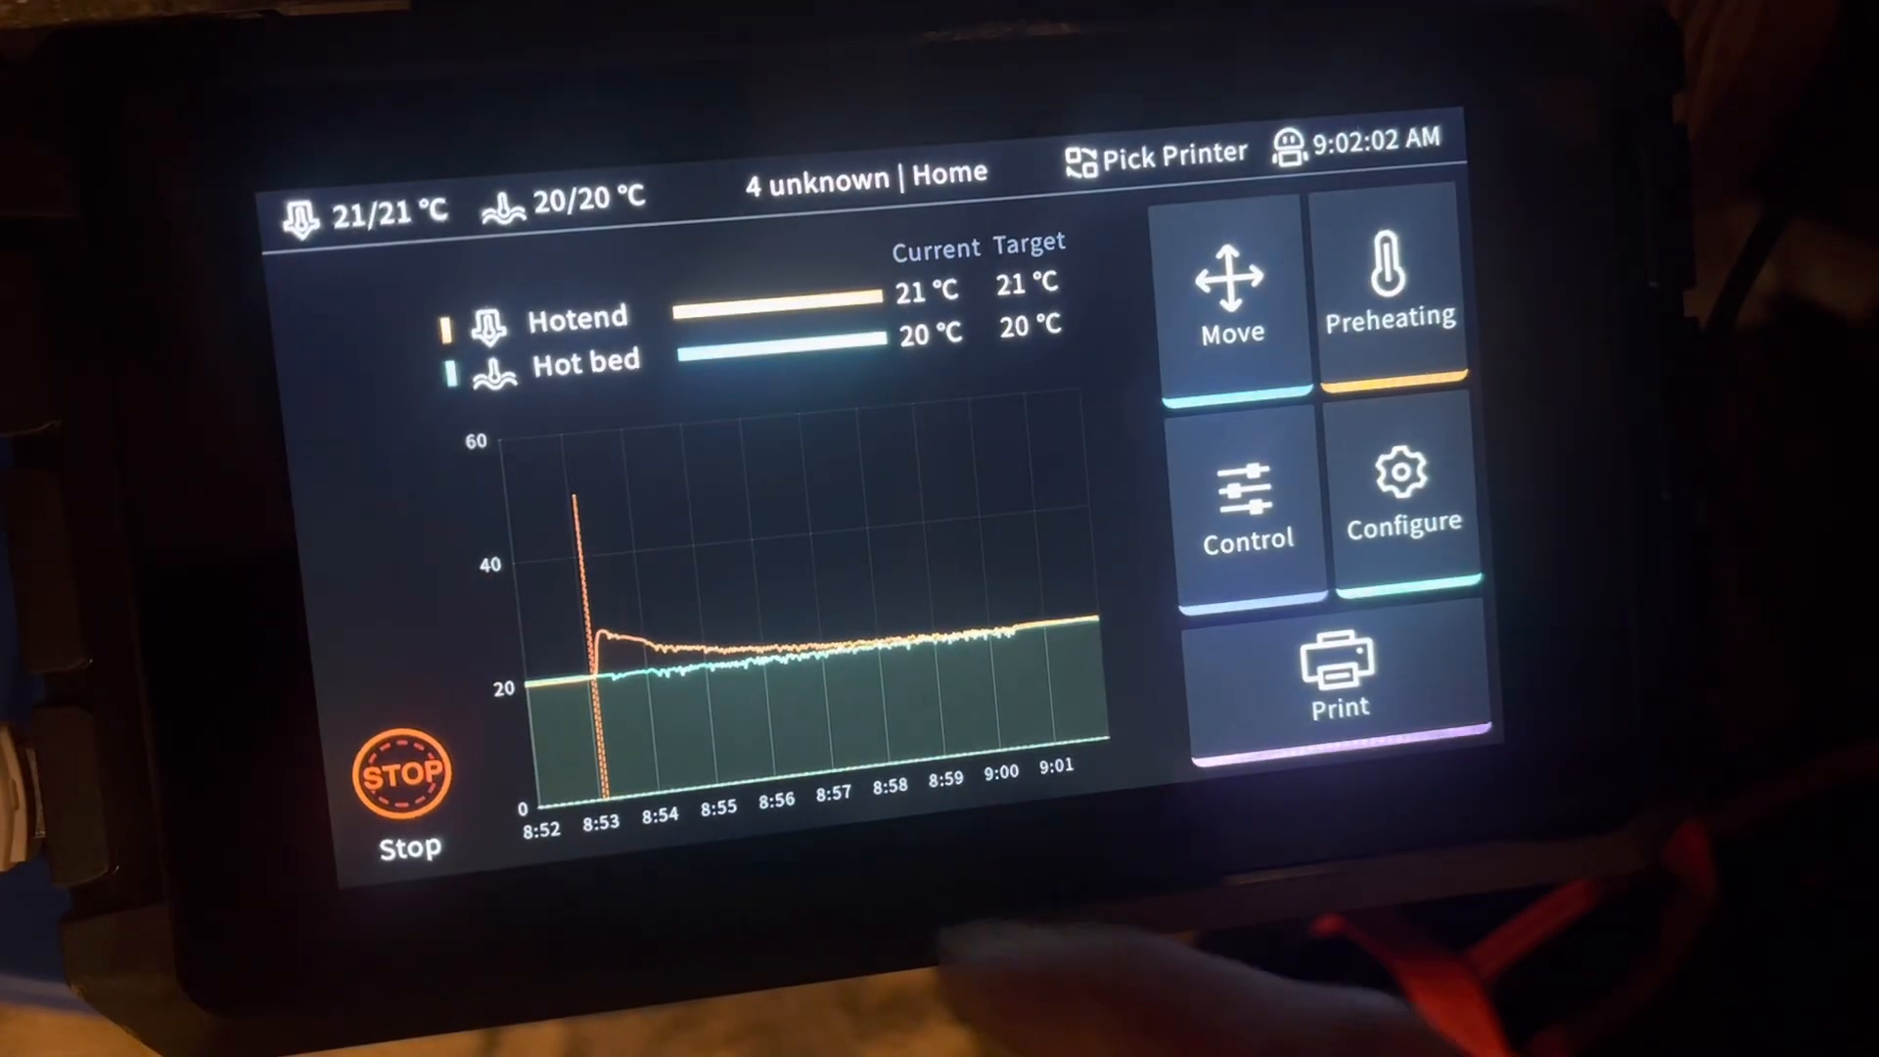
Step: Sort the local files by date and start printing cable guidde.gcode
{"action": "left_click", "coordinate": [1340, 679]}
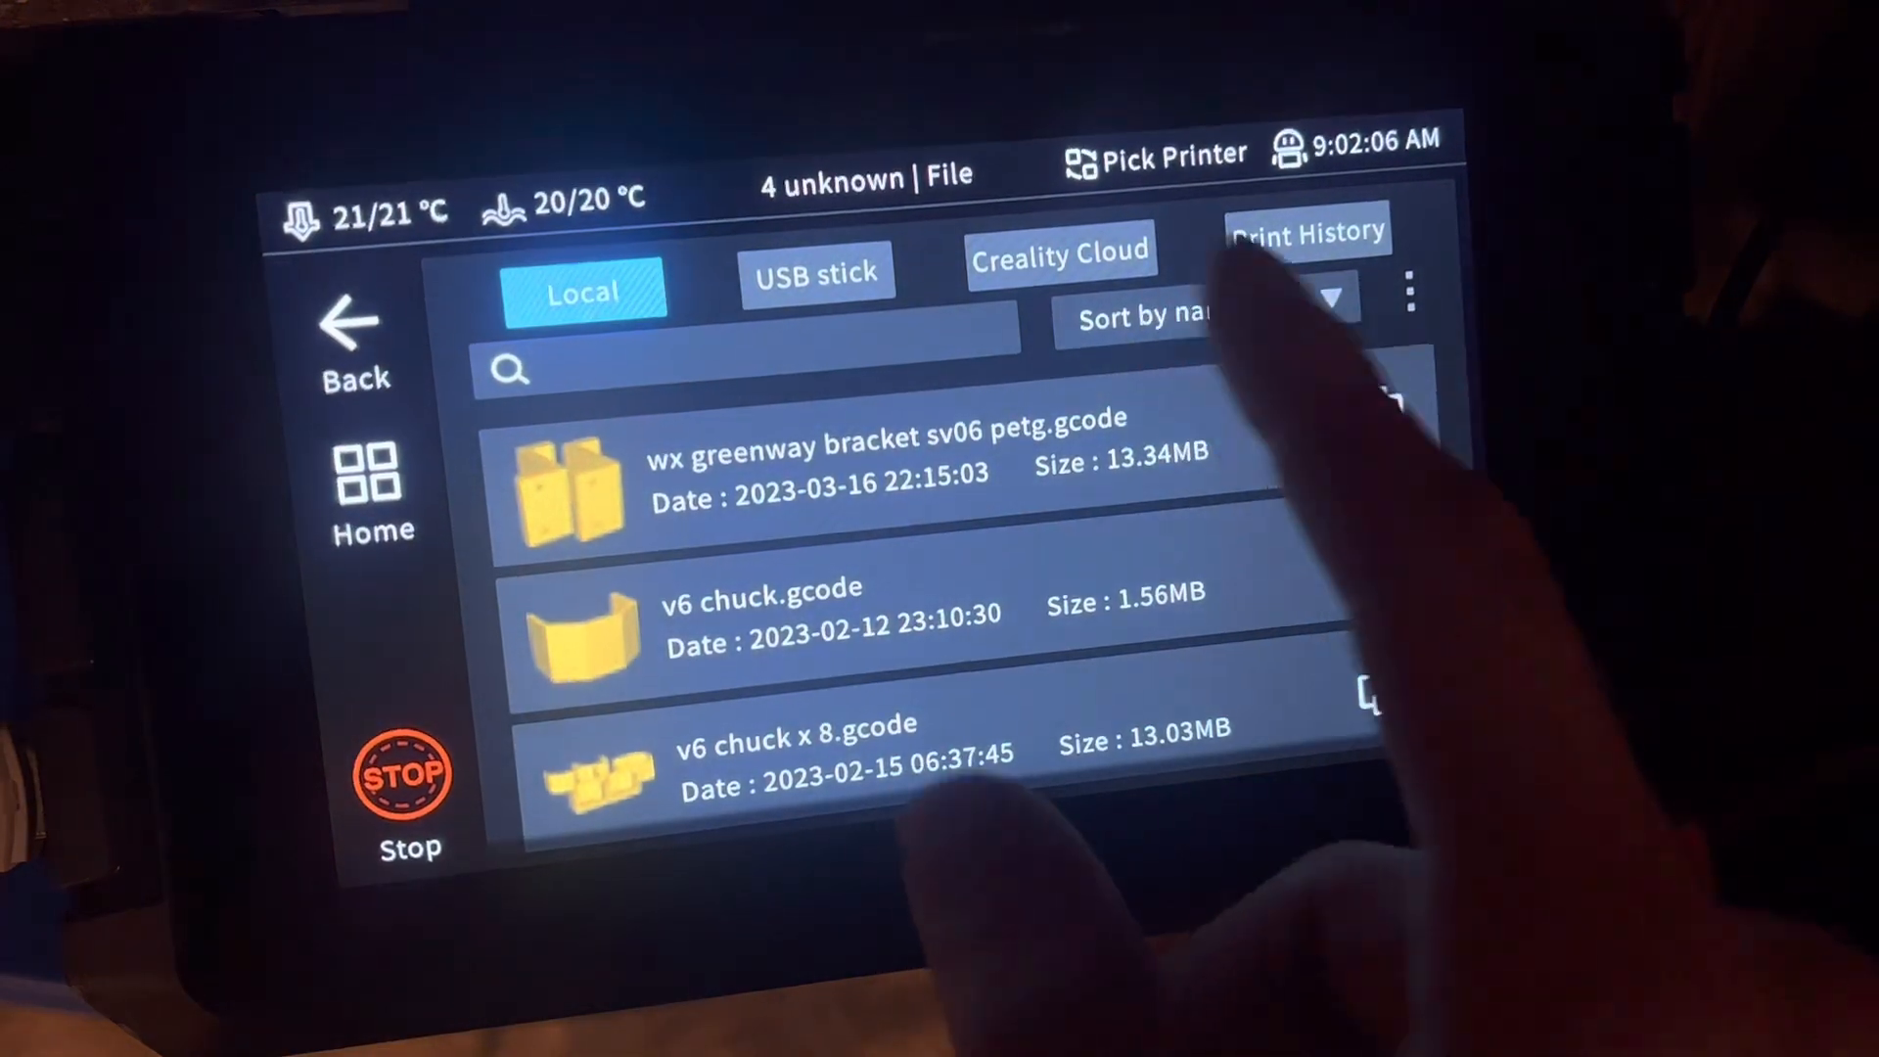
{"action": "left_click", "coordinate": [1161, 525]}
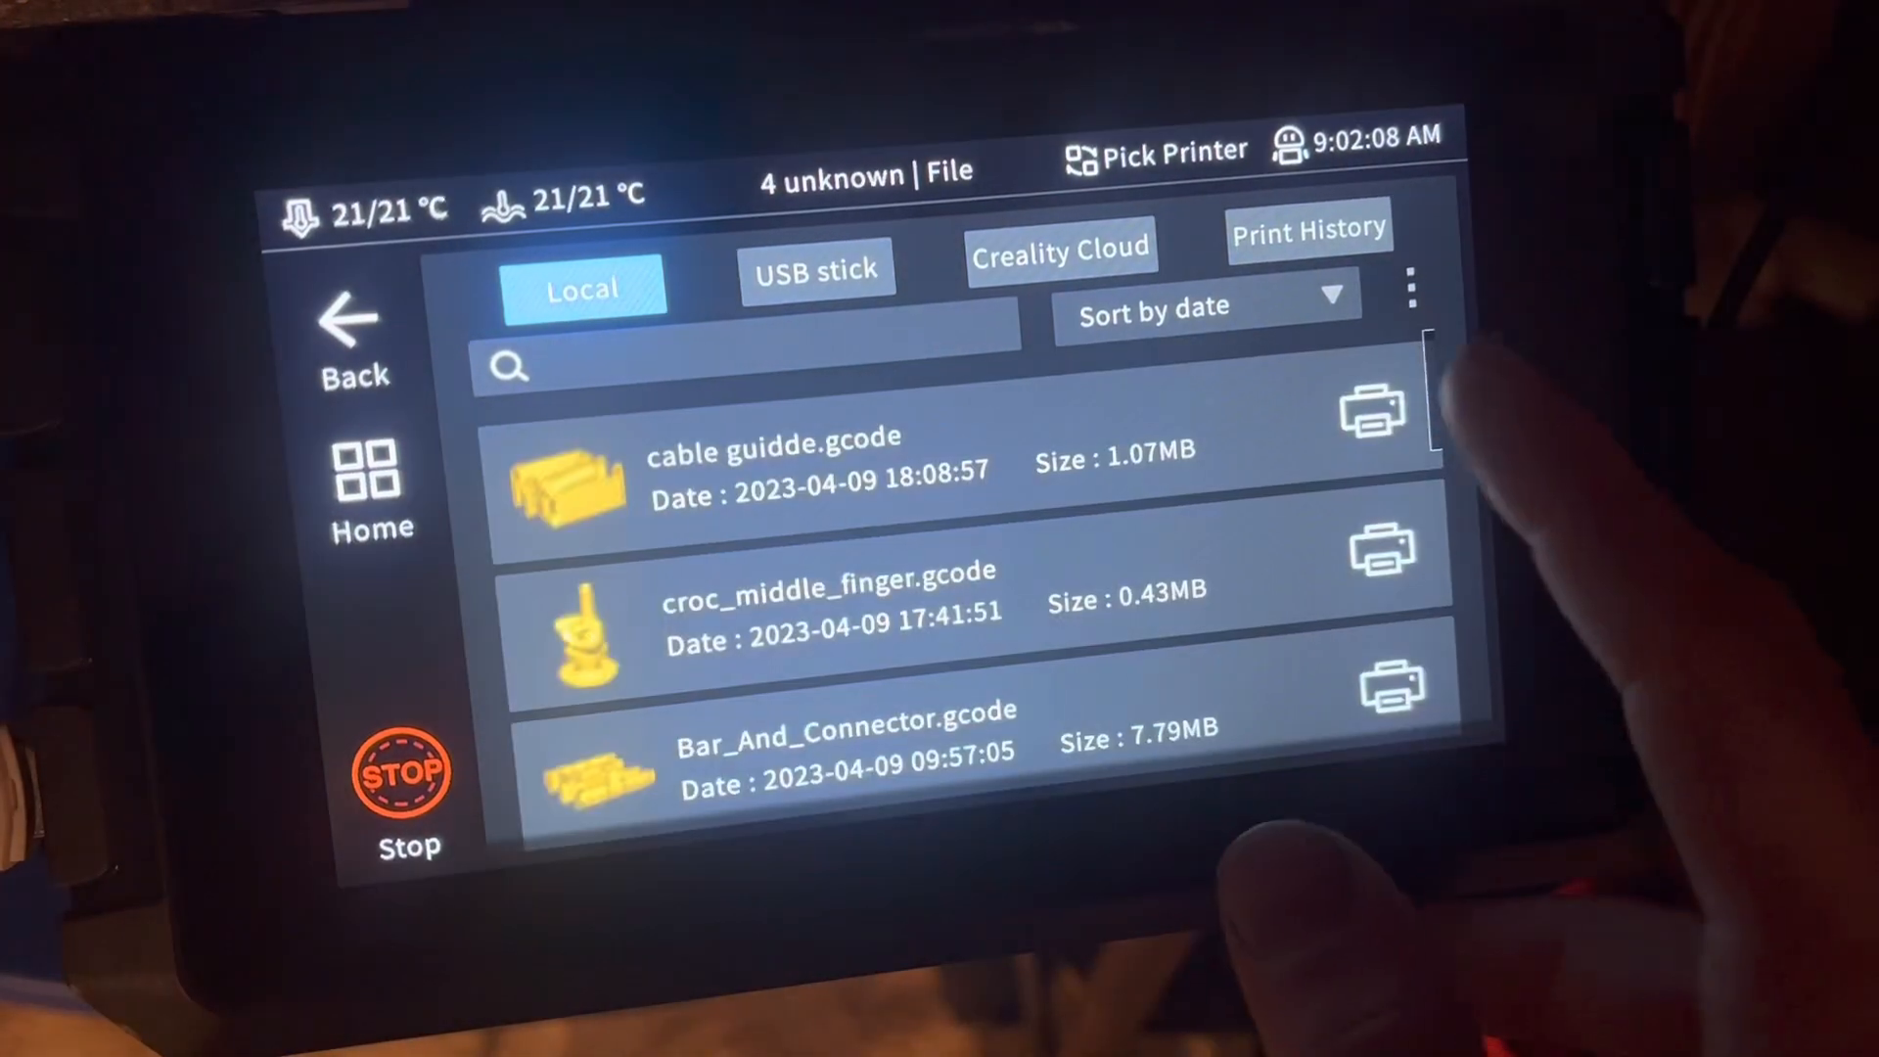
{"action": "left_click", "coordinate": [1369, 417]}
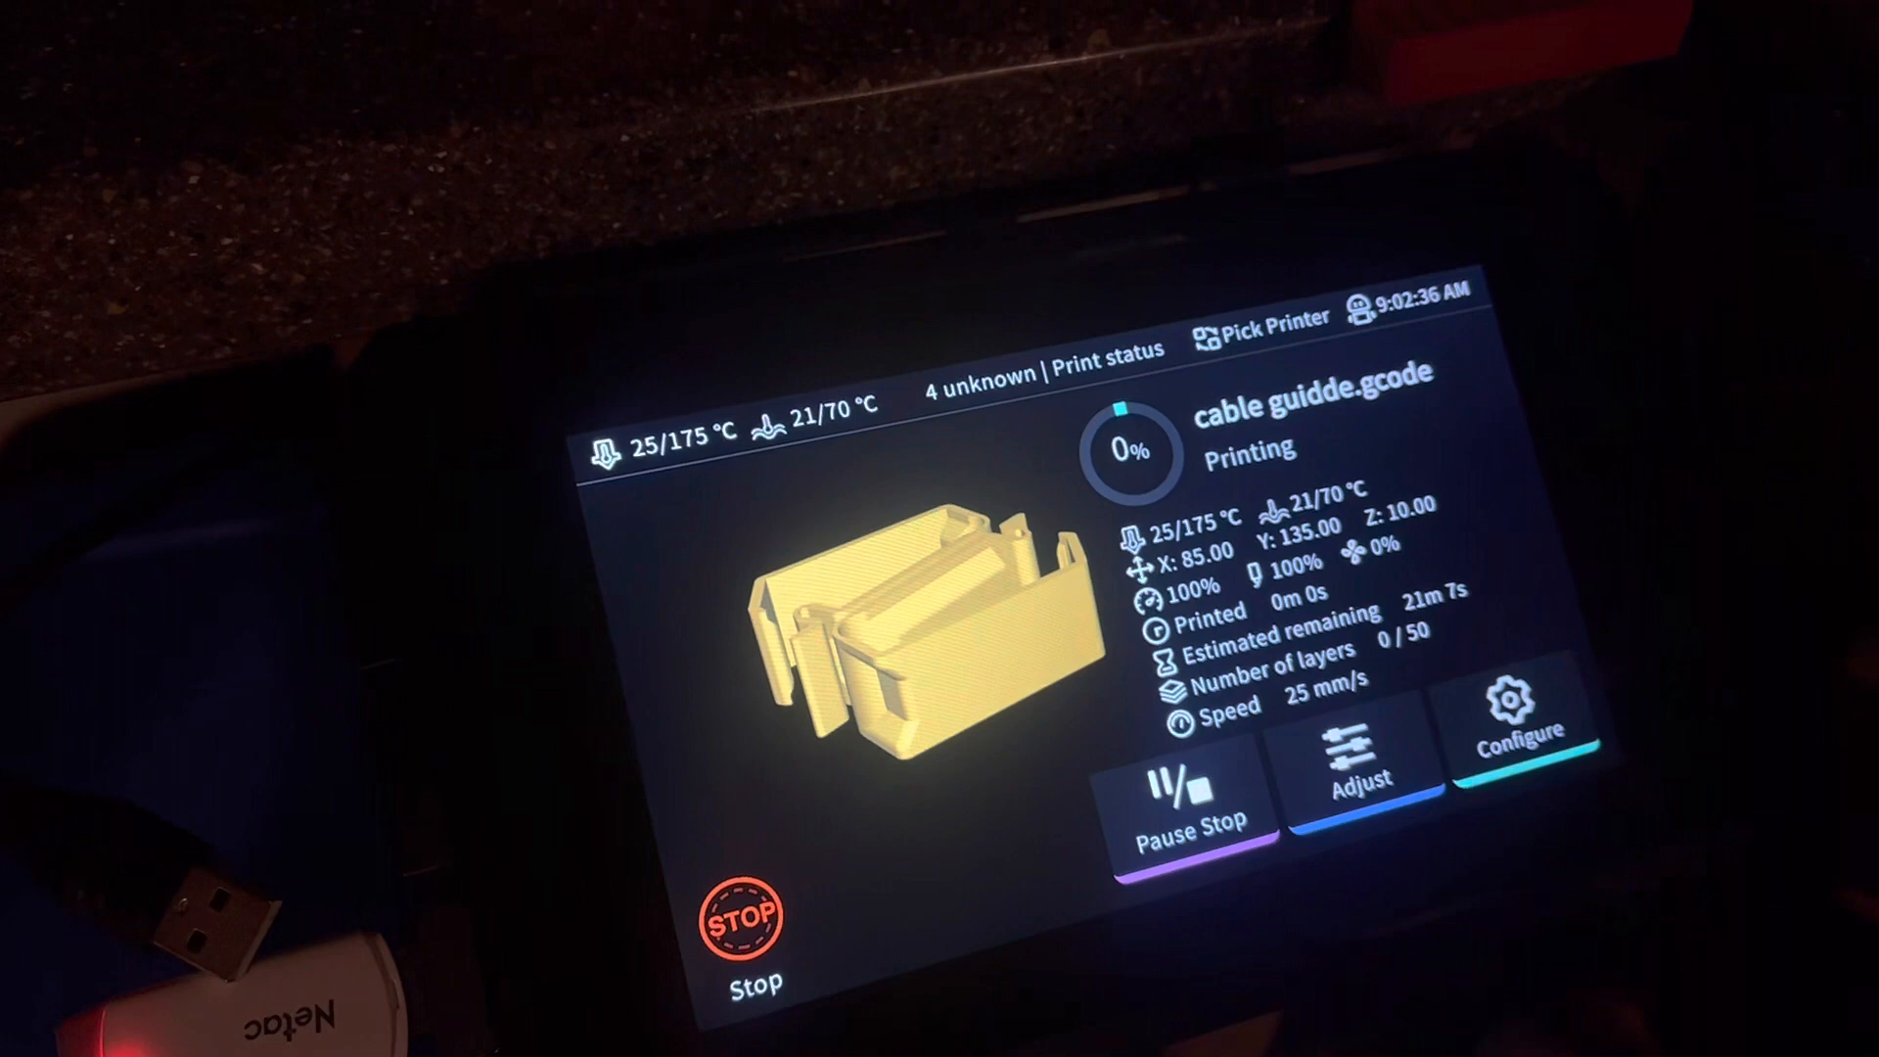
Step: Enter live adjustments for the running print with the Z distance step at 0.01 mm
{"action": "left_click", "coordinate": [1421, 741]}
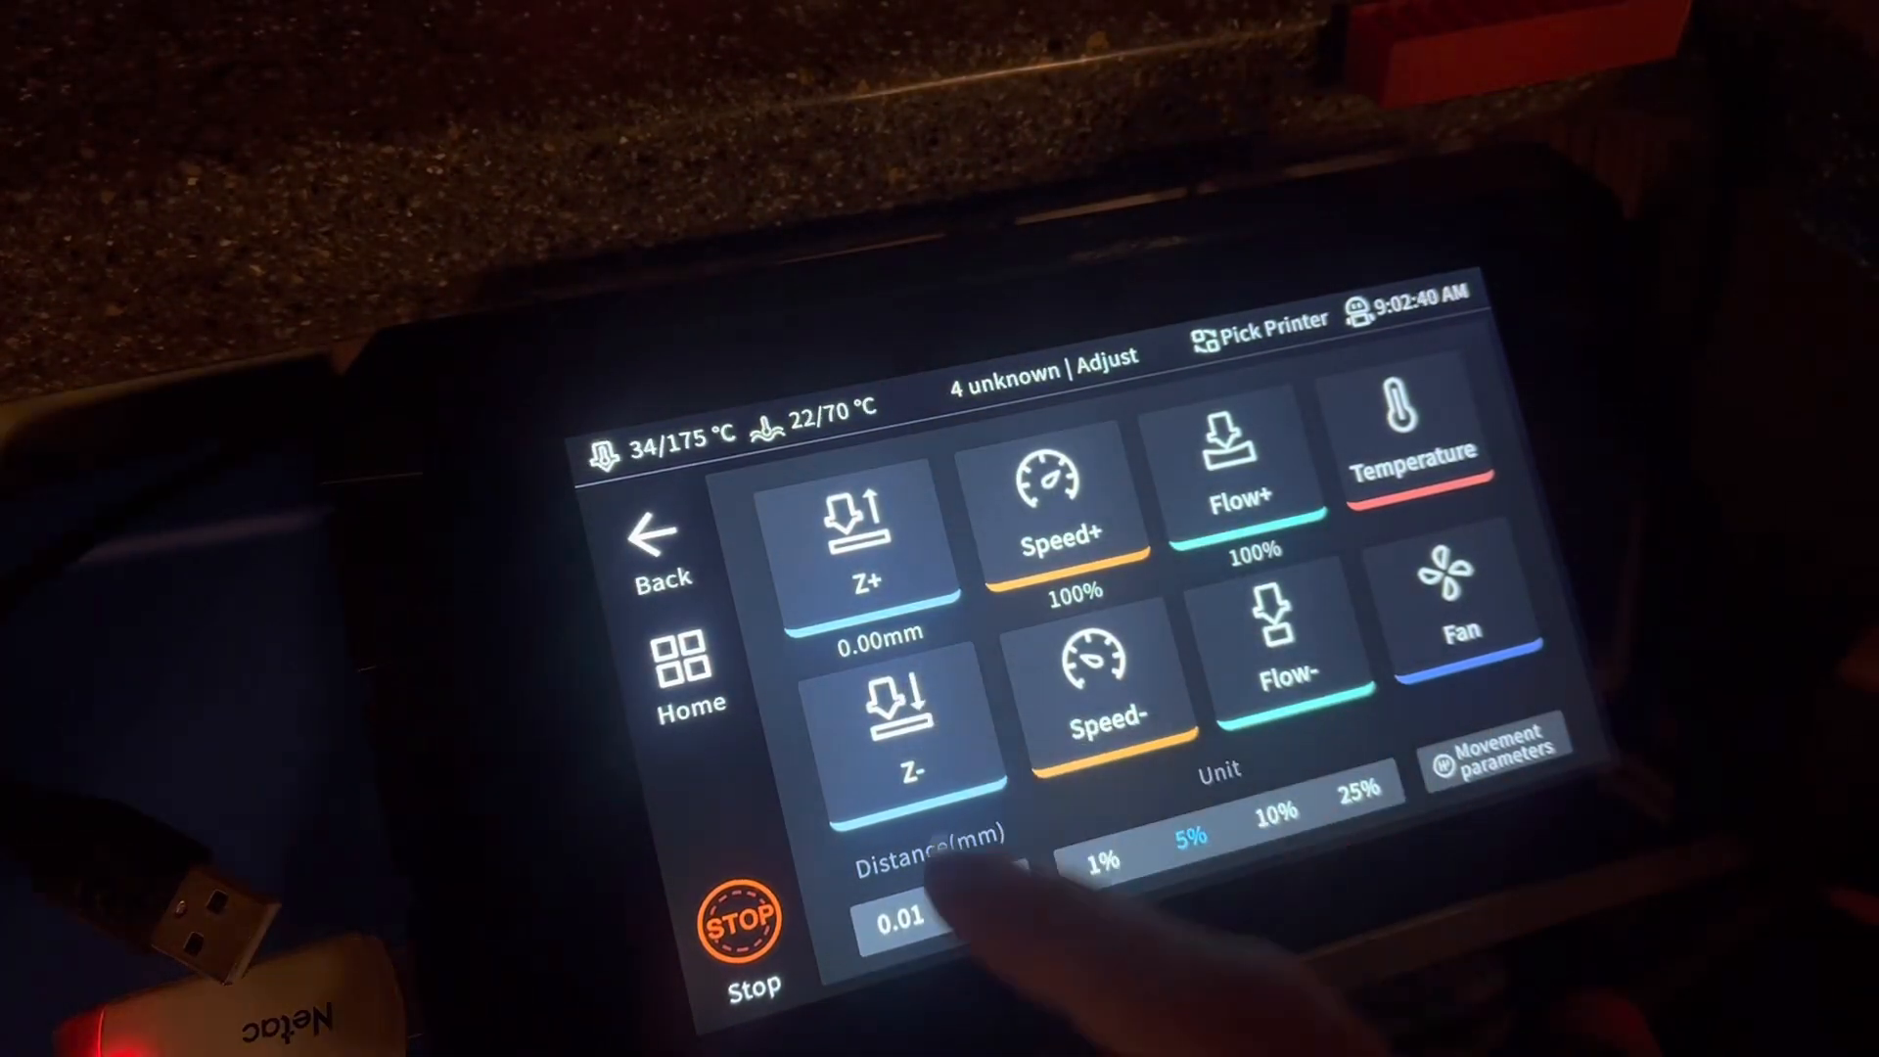
{"action": "left_click", "coordinate": [899, 921]}
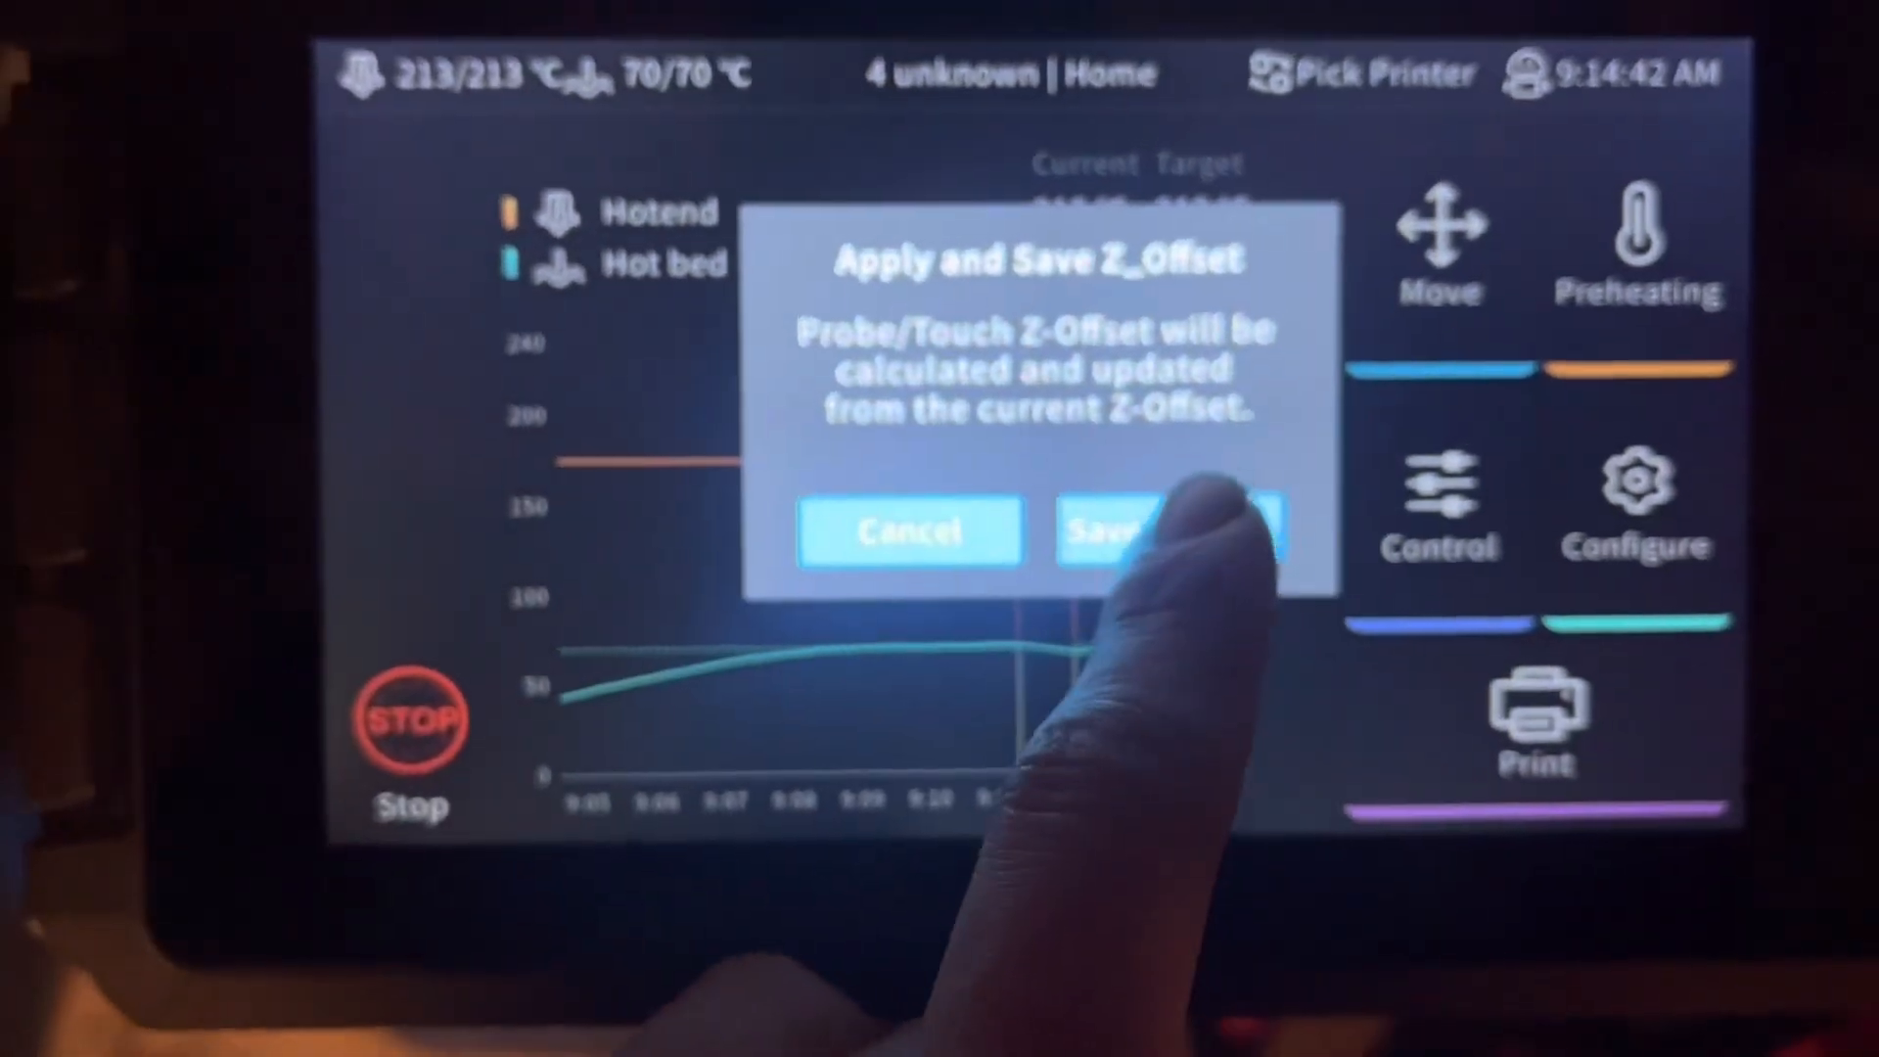
Step: Save the tuned Z offset with Save&Restart and let the pad reboot
{"action": "left_click", "coordinate": [1117, 511]}
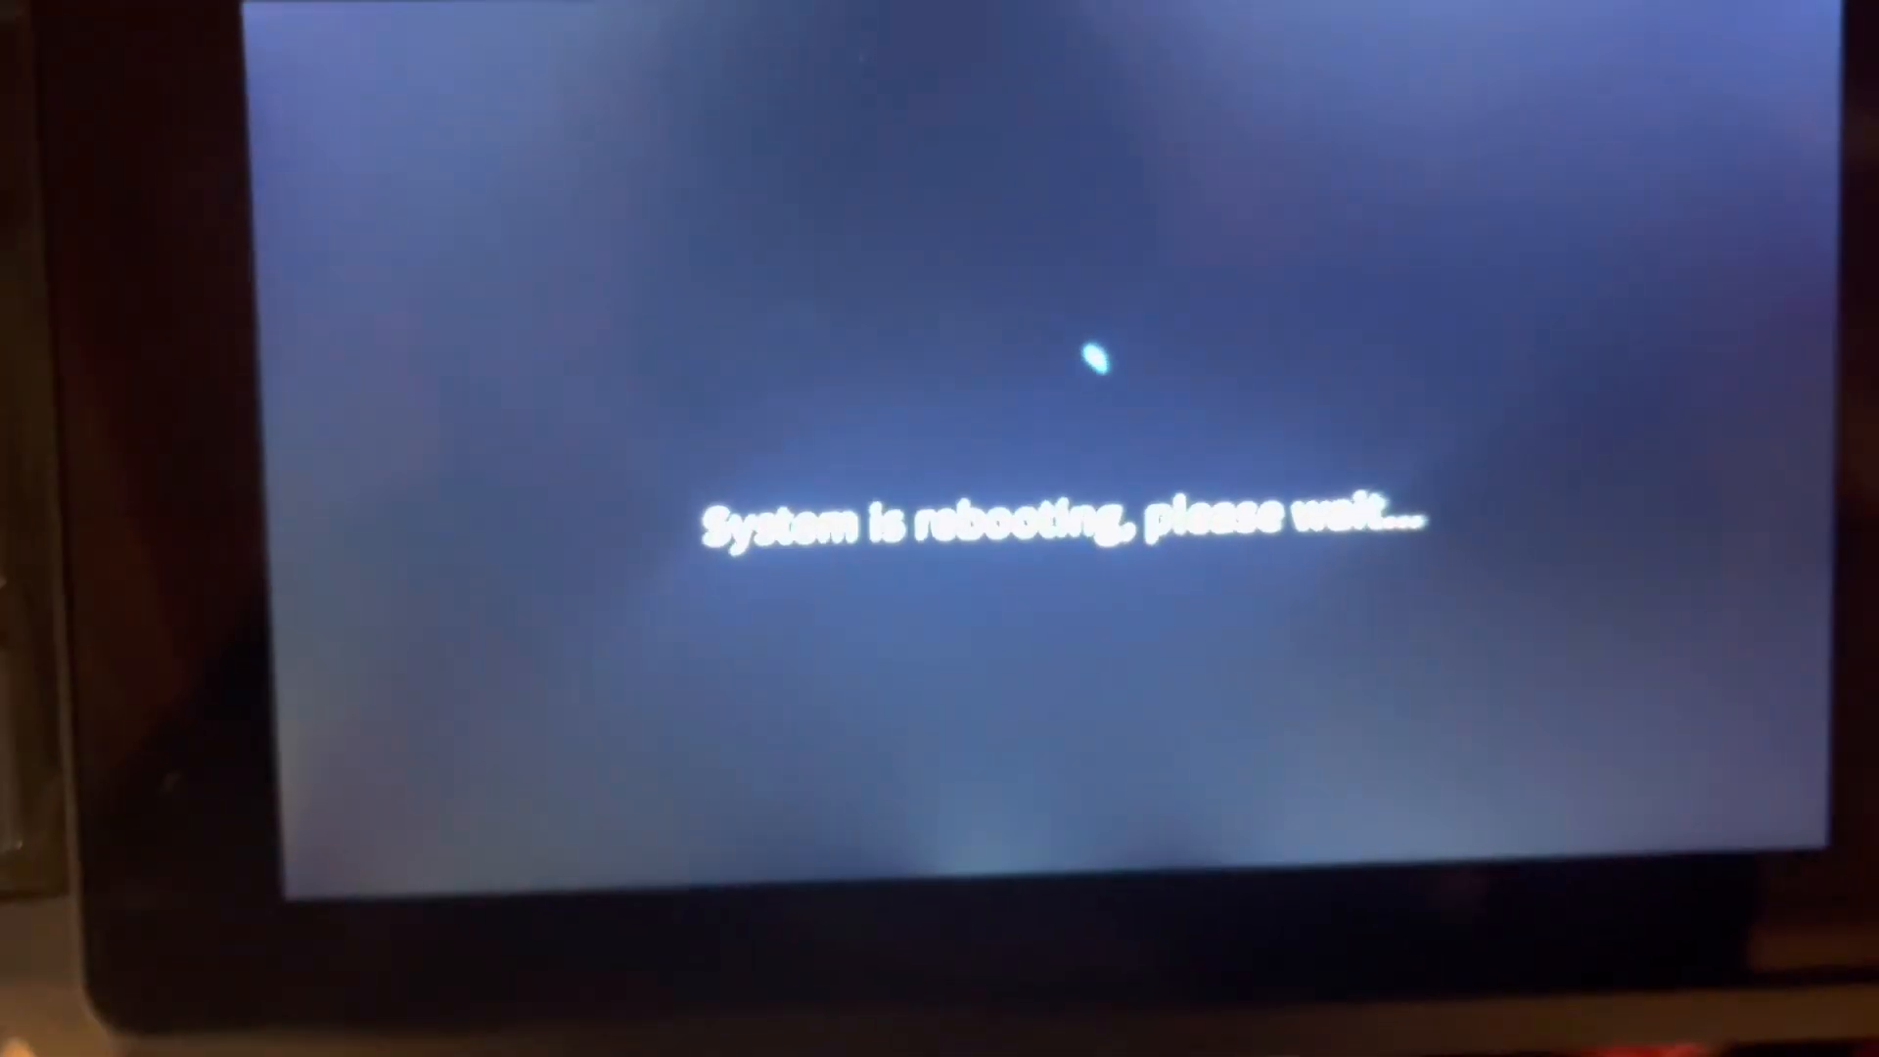